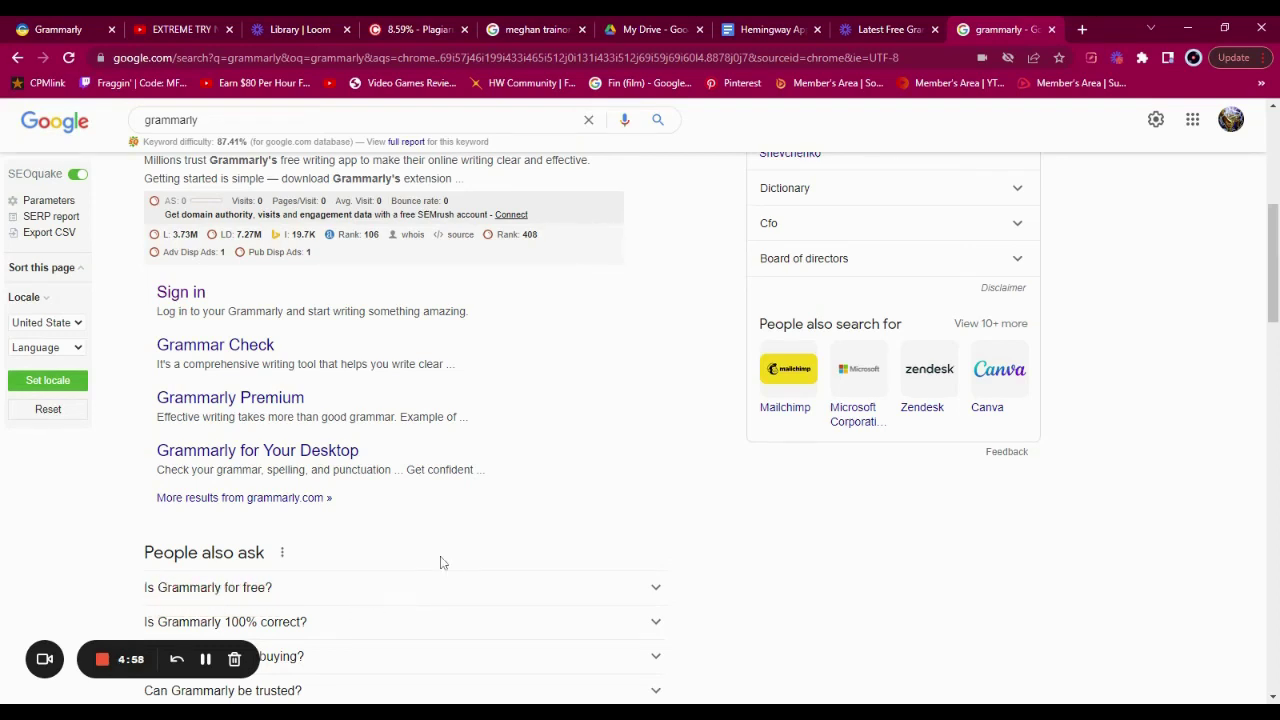
# - Load grammarly.com in the empty new Chrome tab, removing the autocompleted address
pyautogui.scroll(-1, 443, 563)
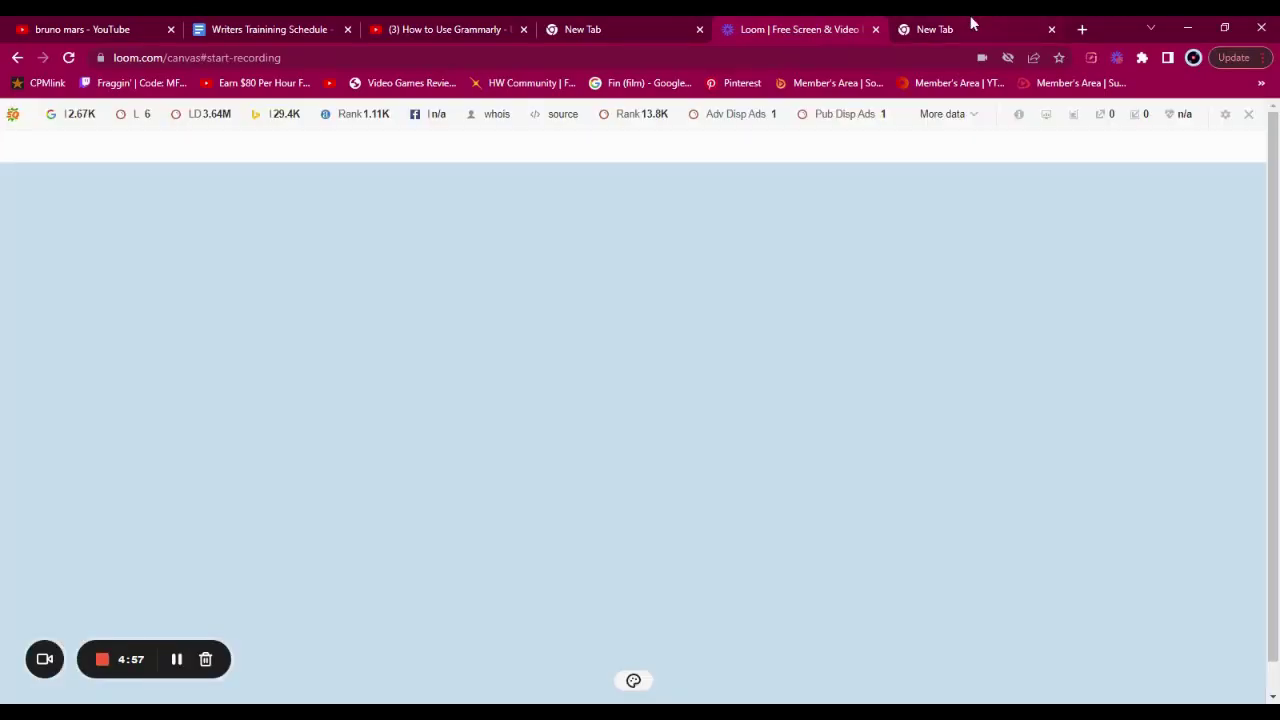
pyautogui.click(971, 22)
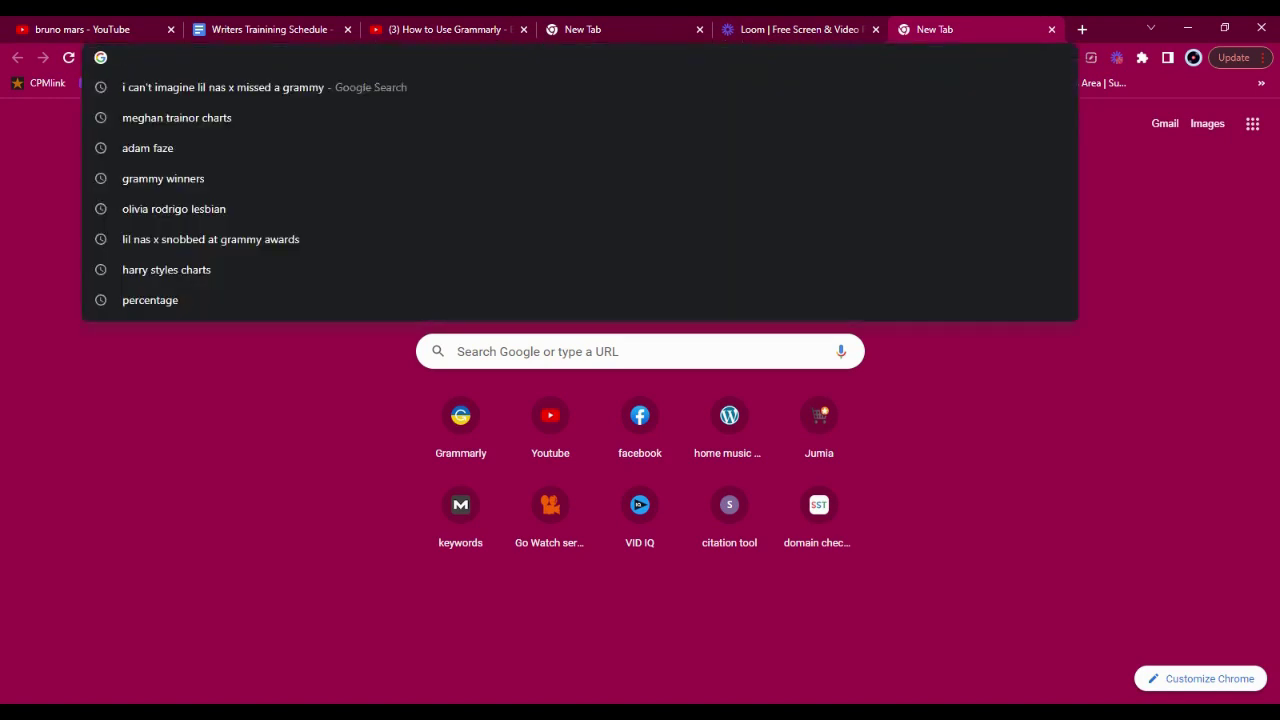
pyautogui.write('grammarly')
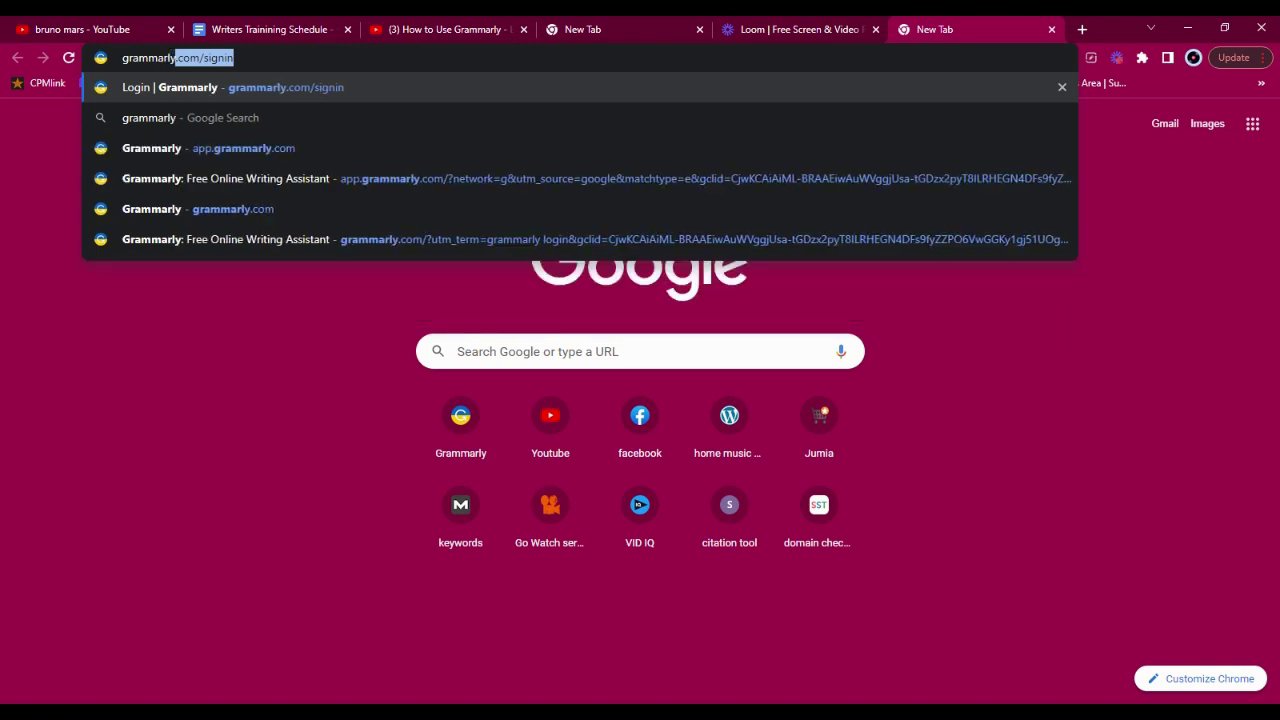
pyautogui.press('BackSpace')
pyautogui.write('.com')
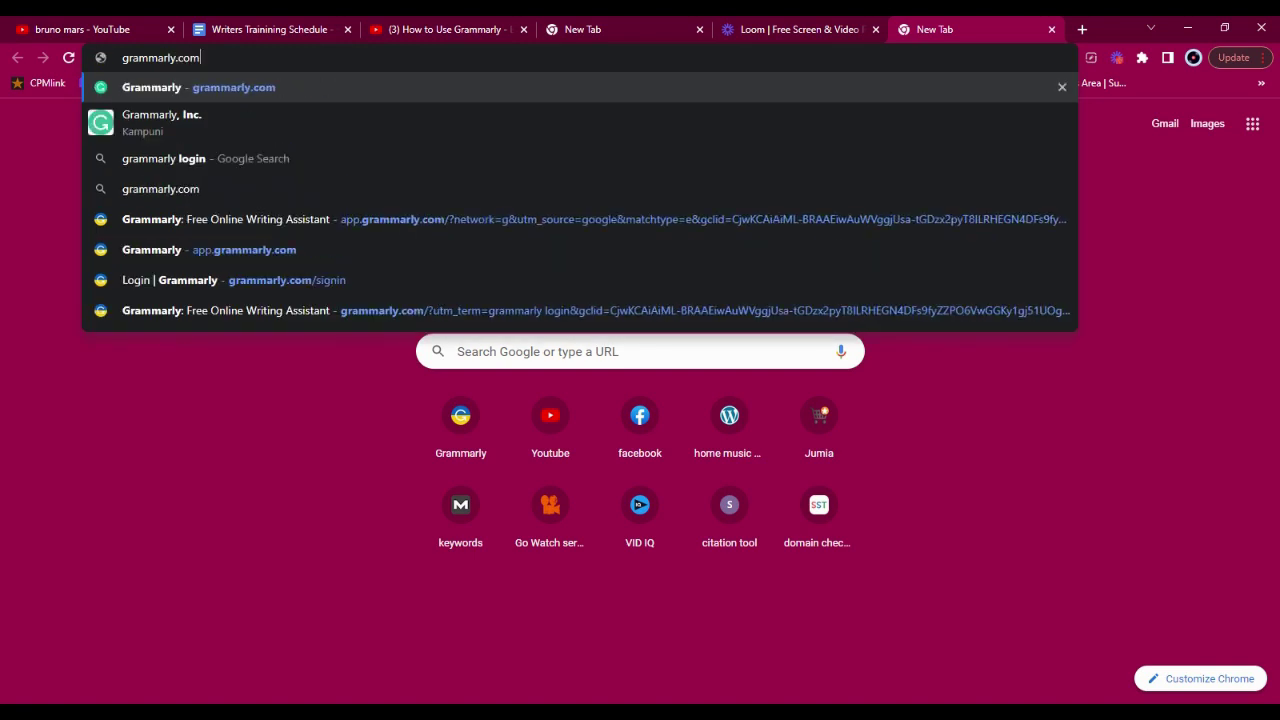
pyautogui.press('Return')
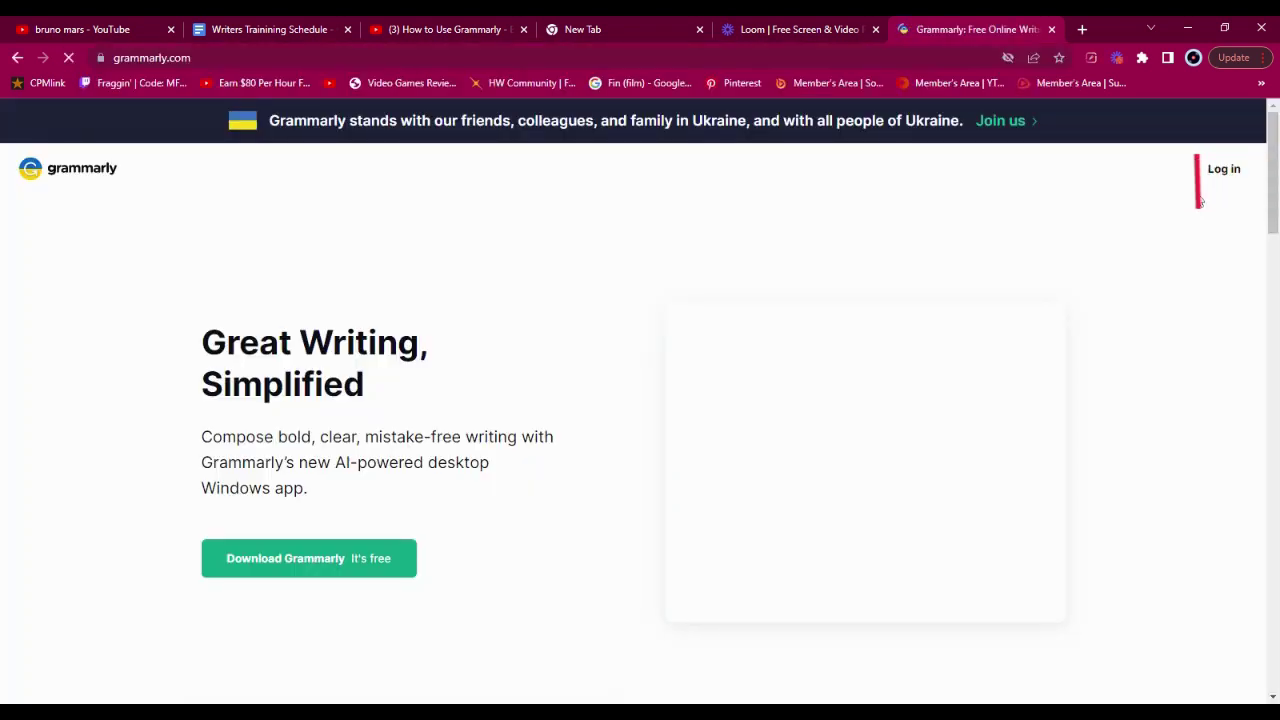
# - Log in to Grammarly with the saved account e-mail and password
pyautogui.click(1222, 170)
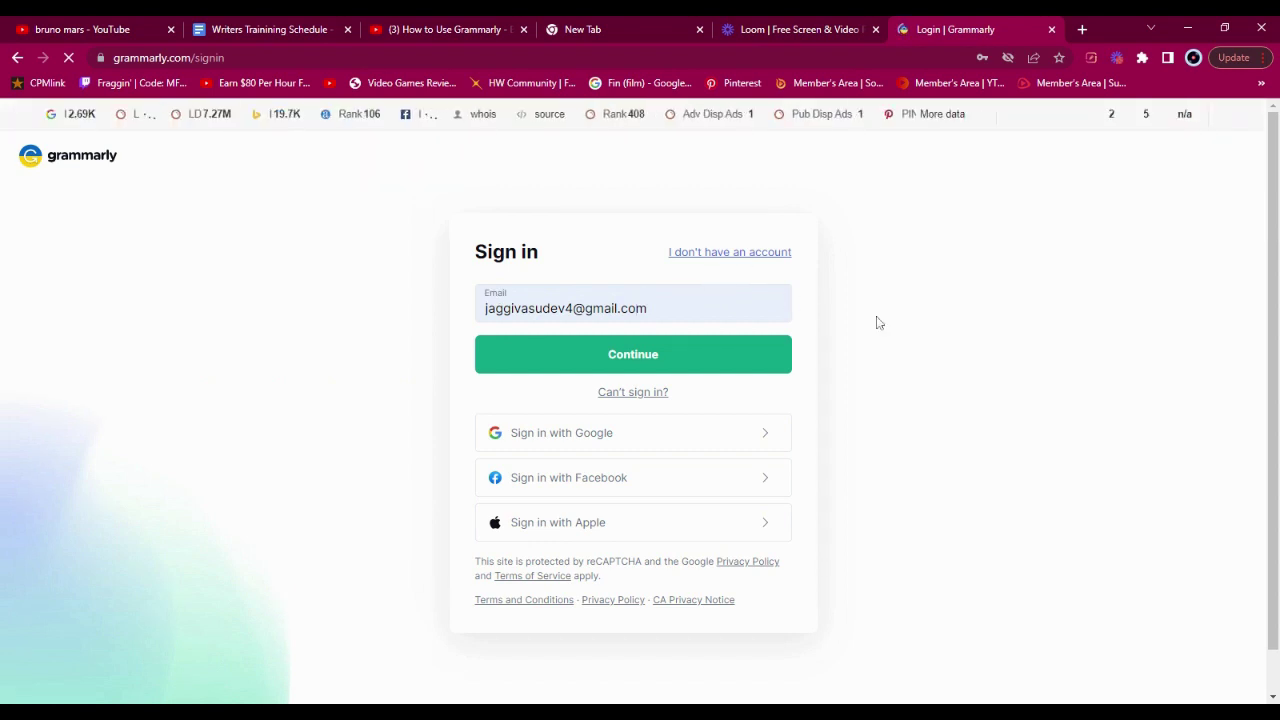
pyautogui.click(653, 358)
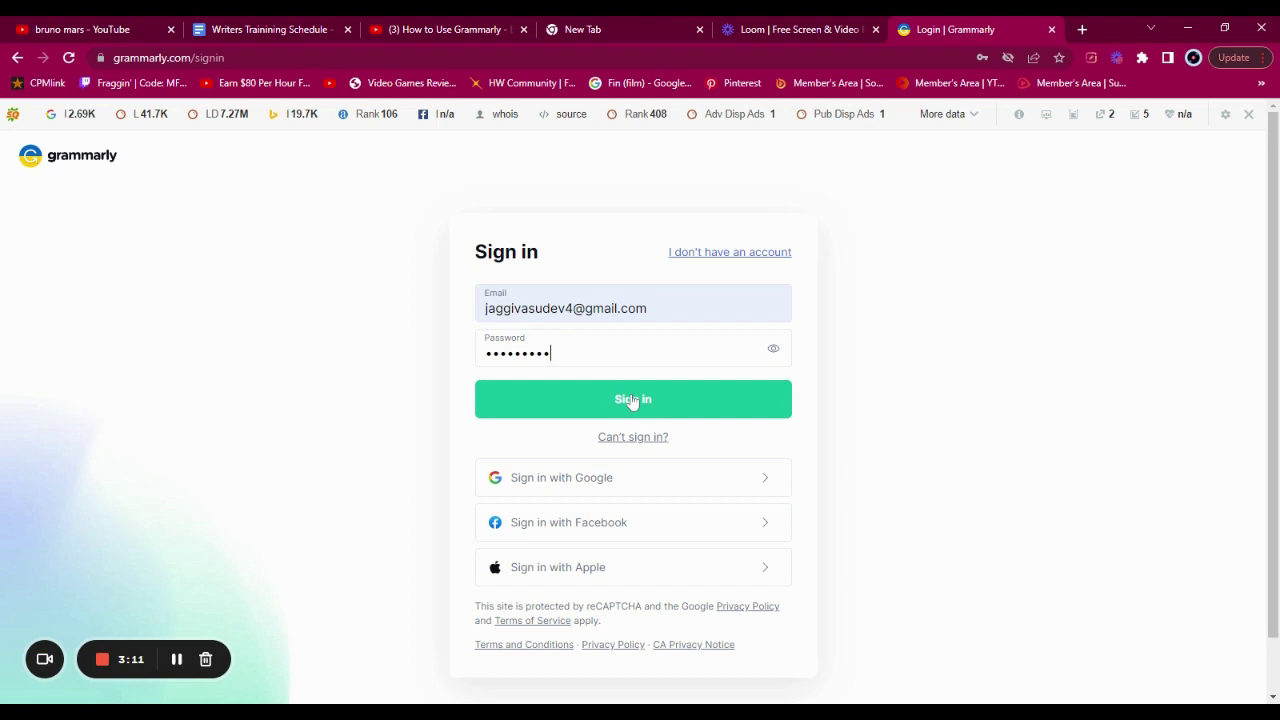
pyautogui.click(632, 400)
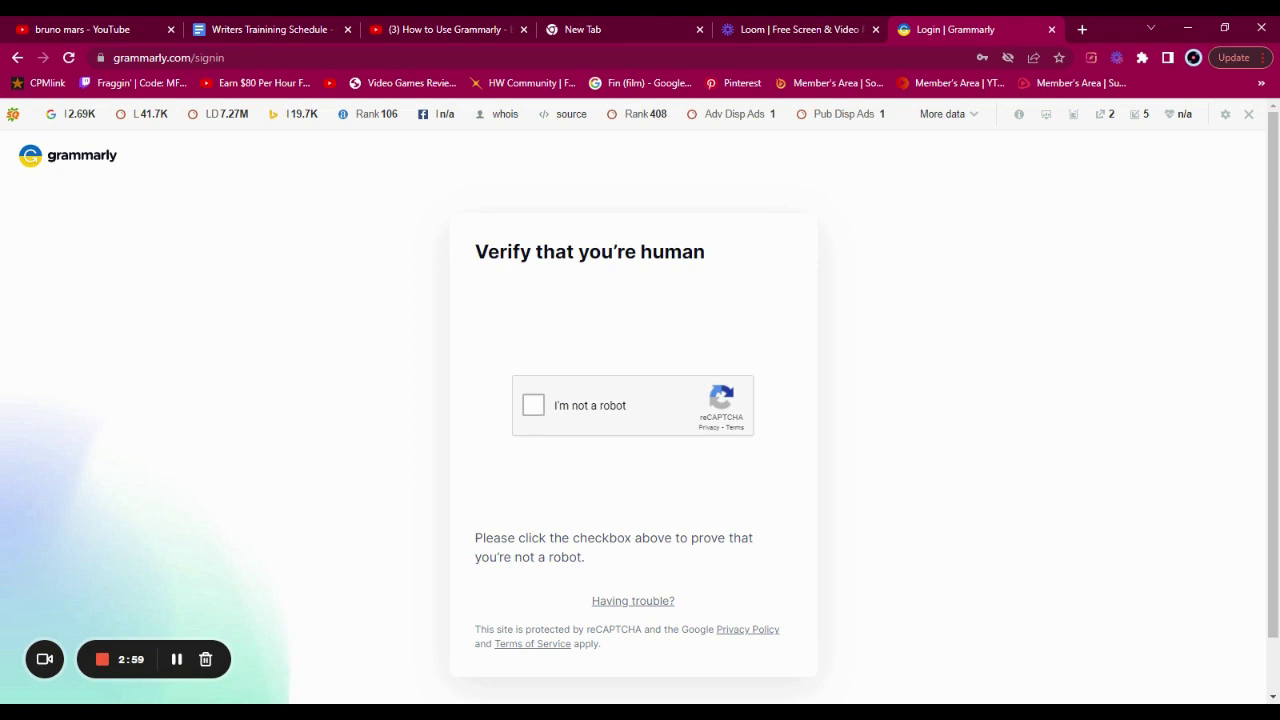
# - Pass the reCAPTCHA by ticking 'I'm not a robot' and selecting the three taxi images
pyautogui.click(534, 406)
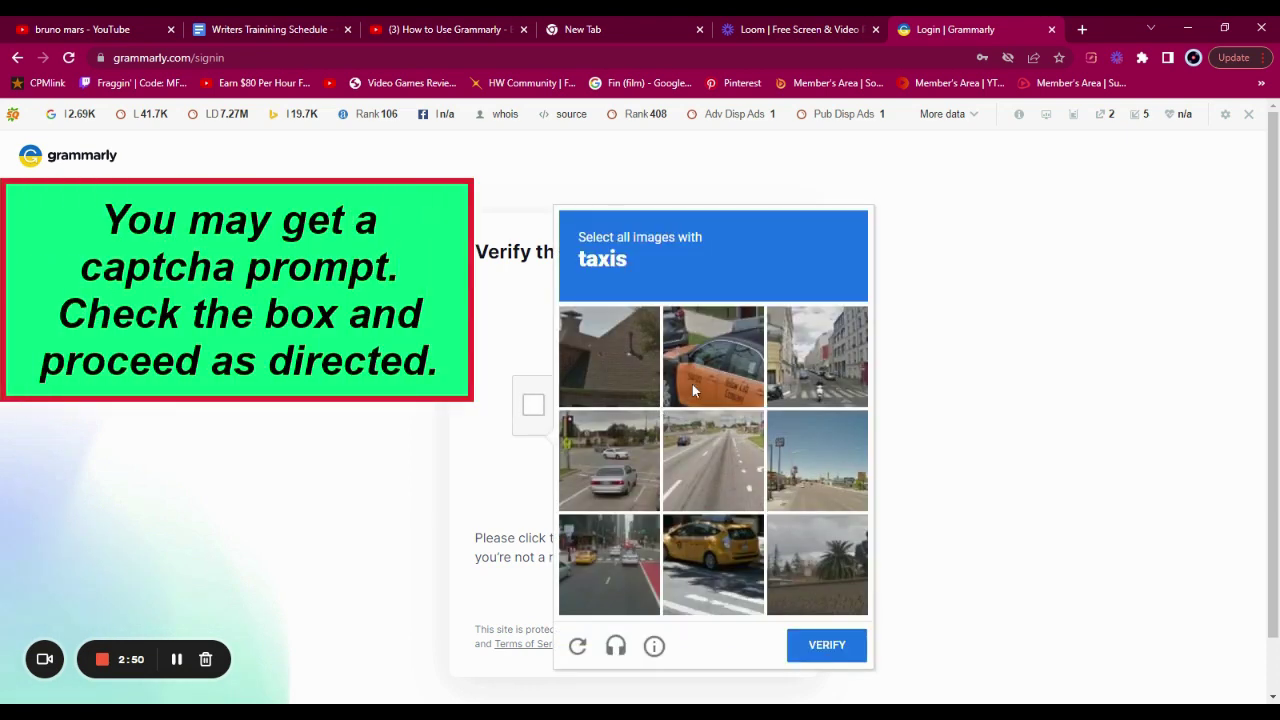
pyautogui.click(703, 370)
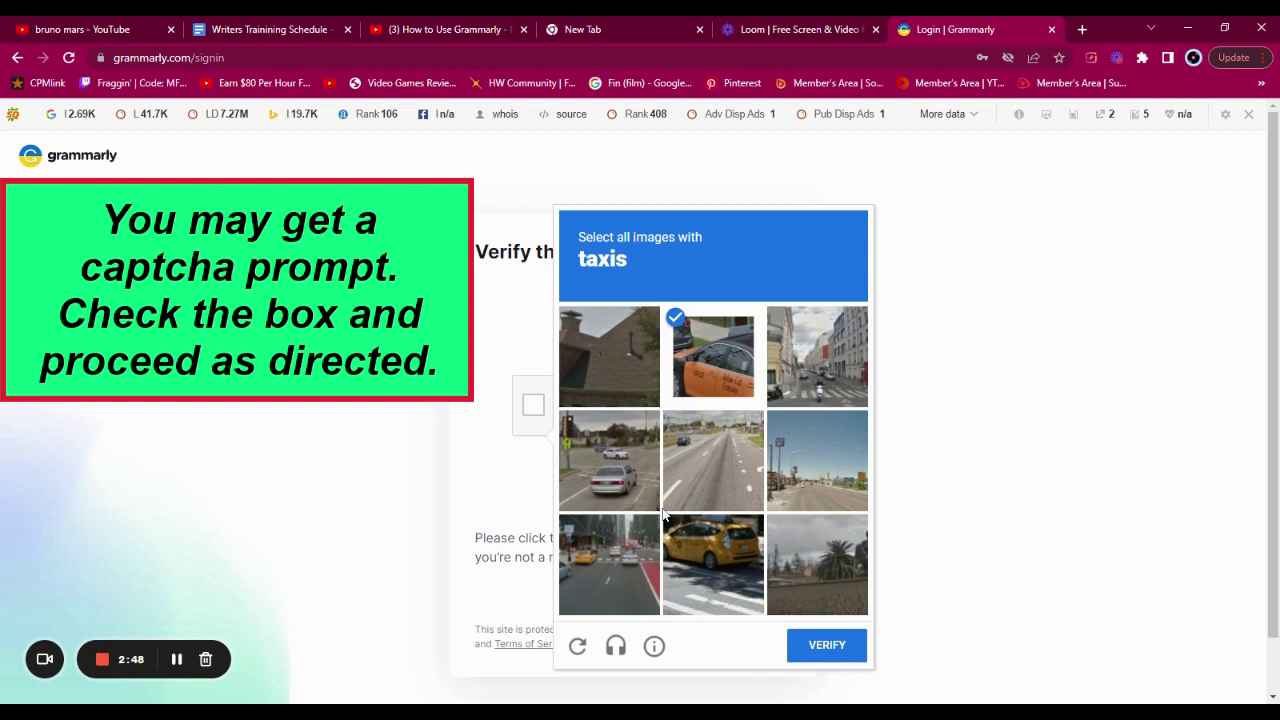
pyautogui.click(684, 546)
pyautogui.click(627, 555)
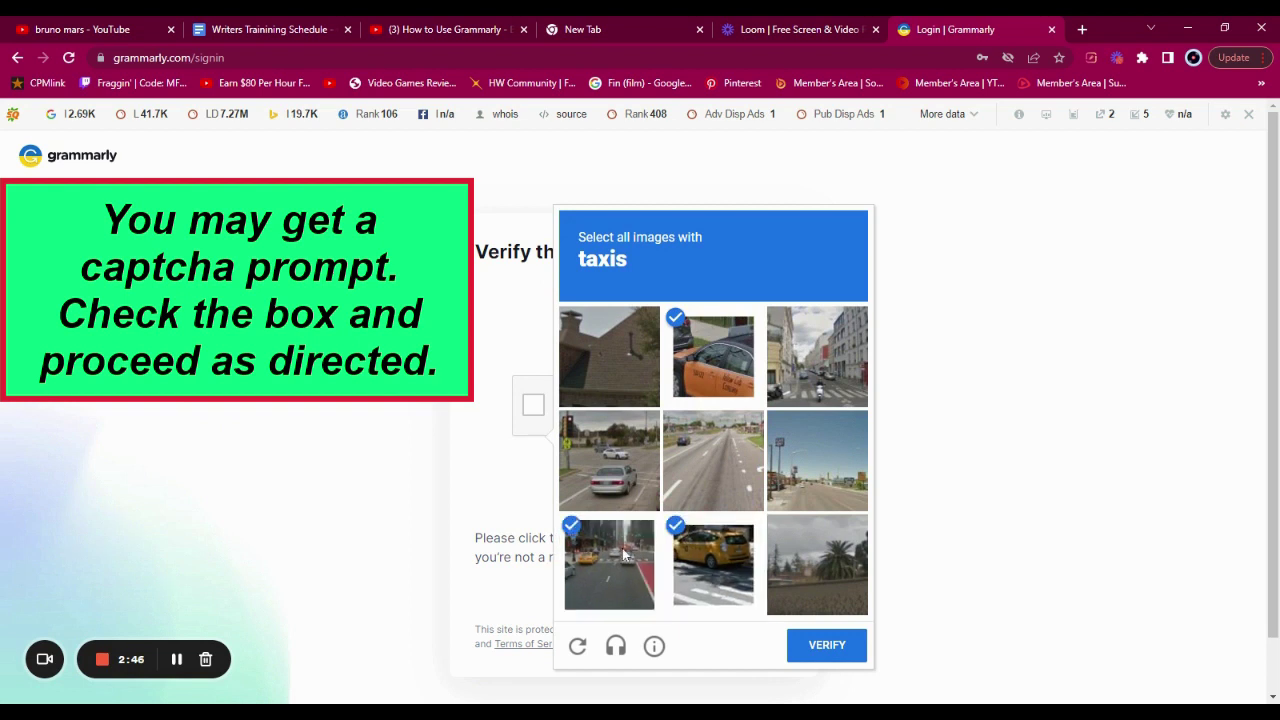
pyautogui.scroll(-1, 729, 505)
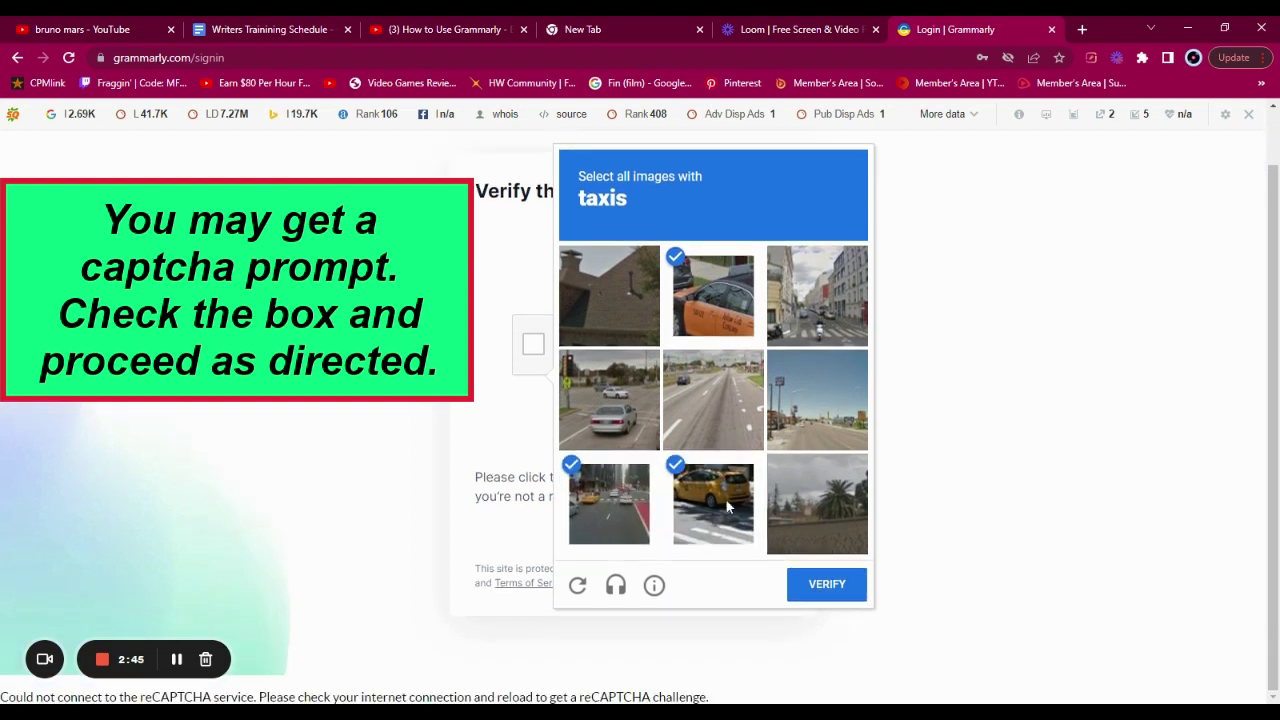
pyautogui.click(808, 591)
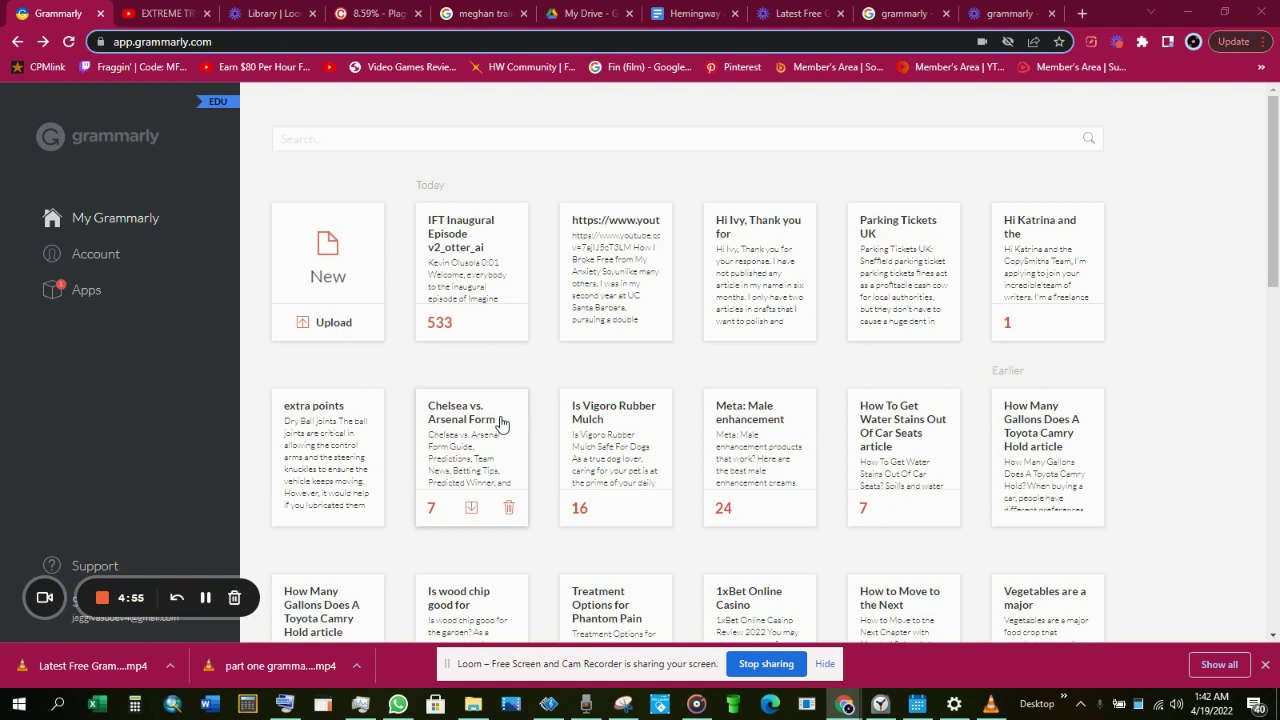
# - Upload the Word file 'Existence mosh' from the computer into Grammarly
pyautogui.moveTo(355, 455)
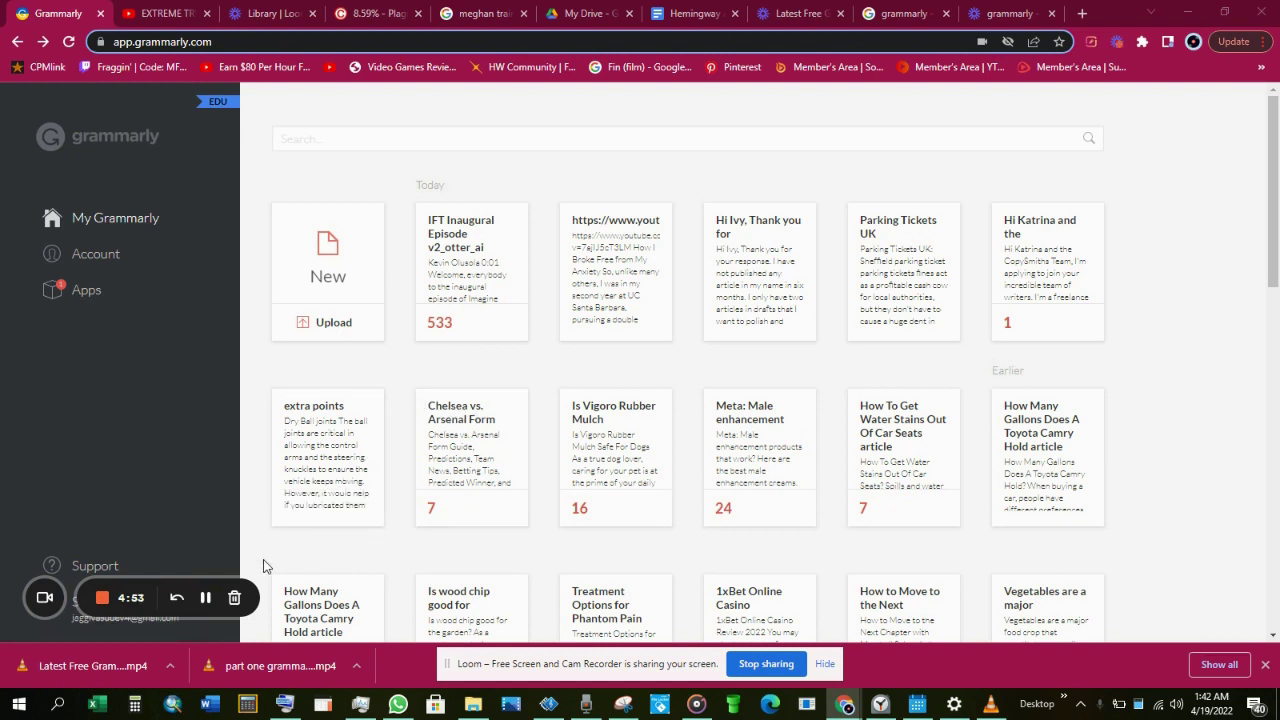
pyautogui.click(205, 597)
pyautogui.click(205, 597)
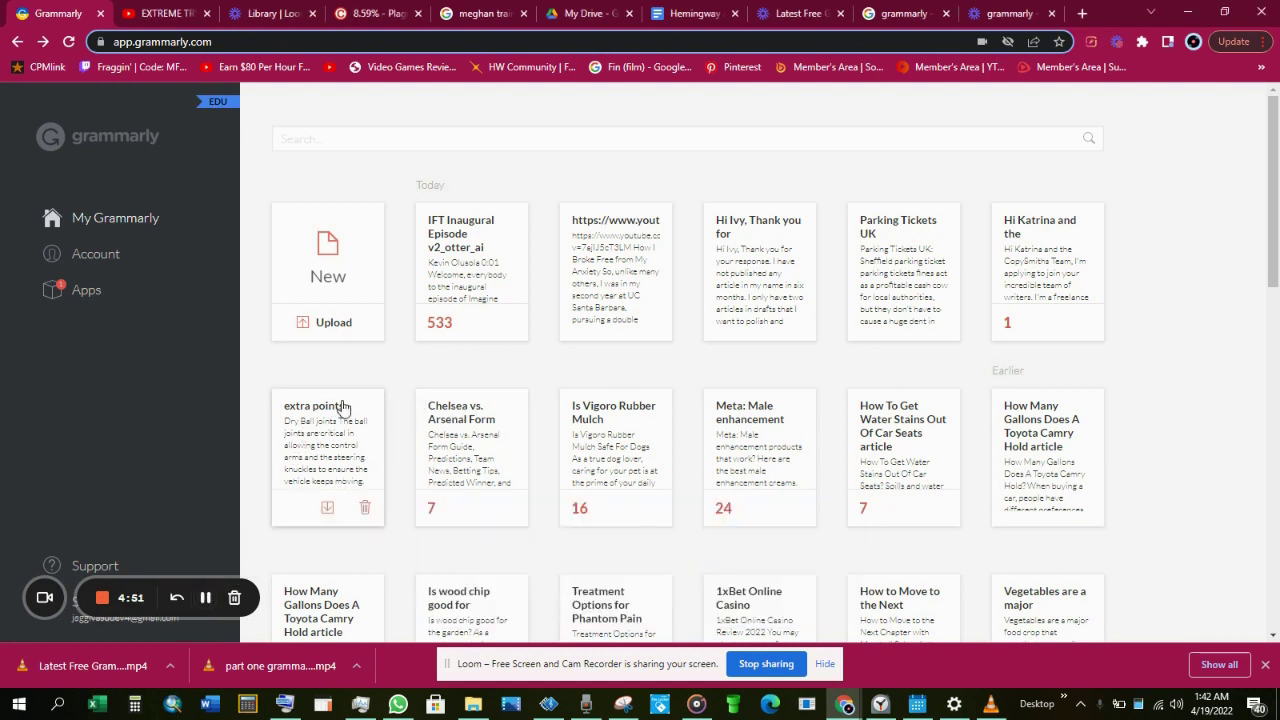
pyautogui.click(343, 324)
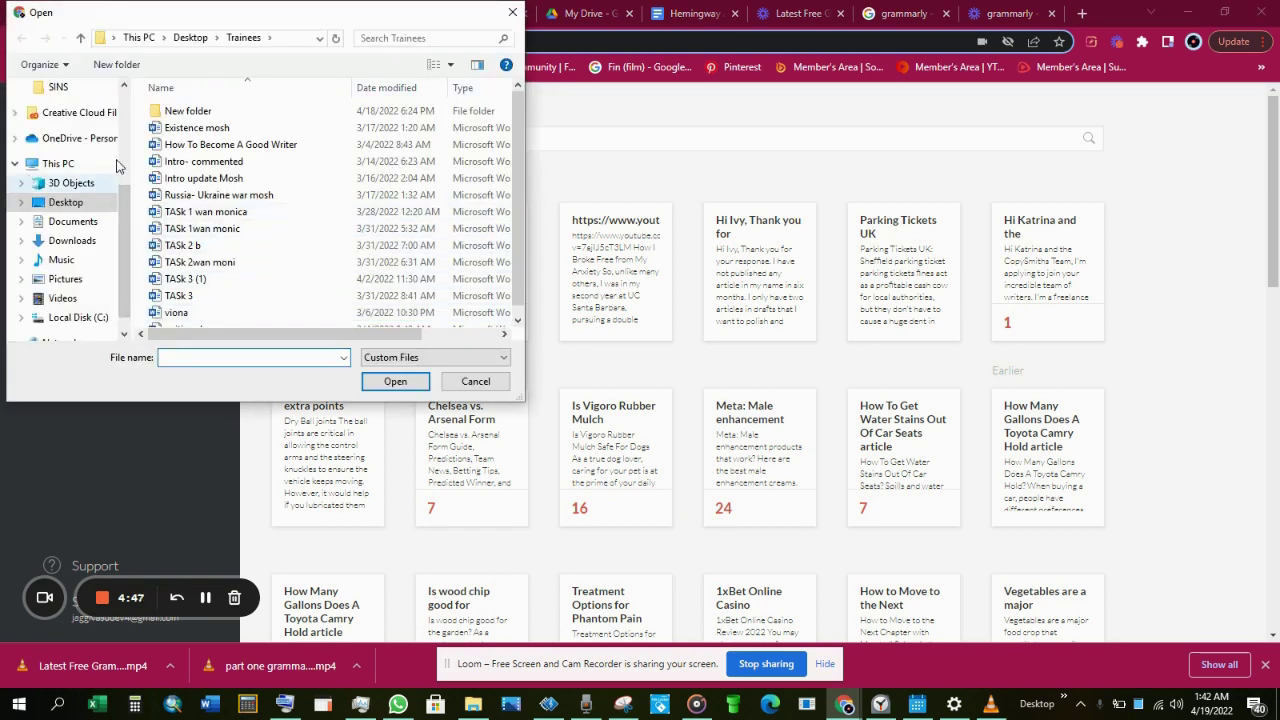
pyautogui.click(228, 128)
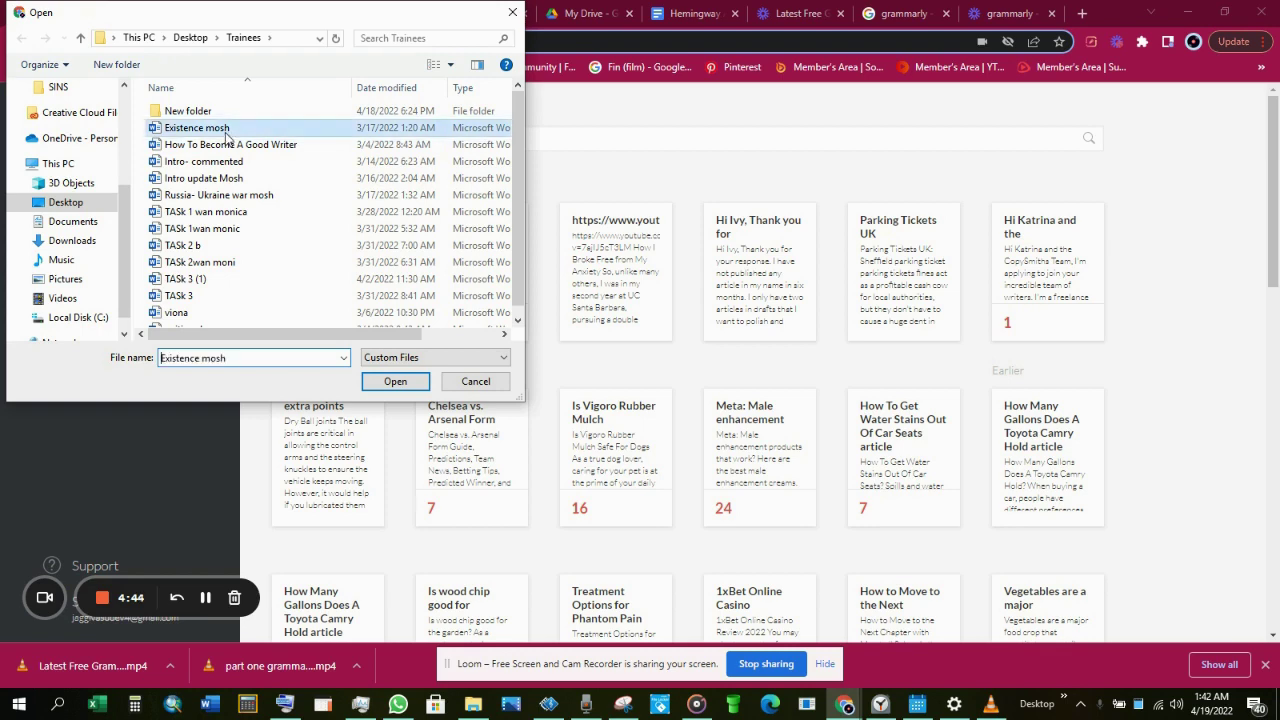
pyautogui.click(395, 381)
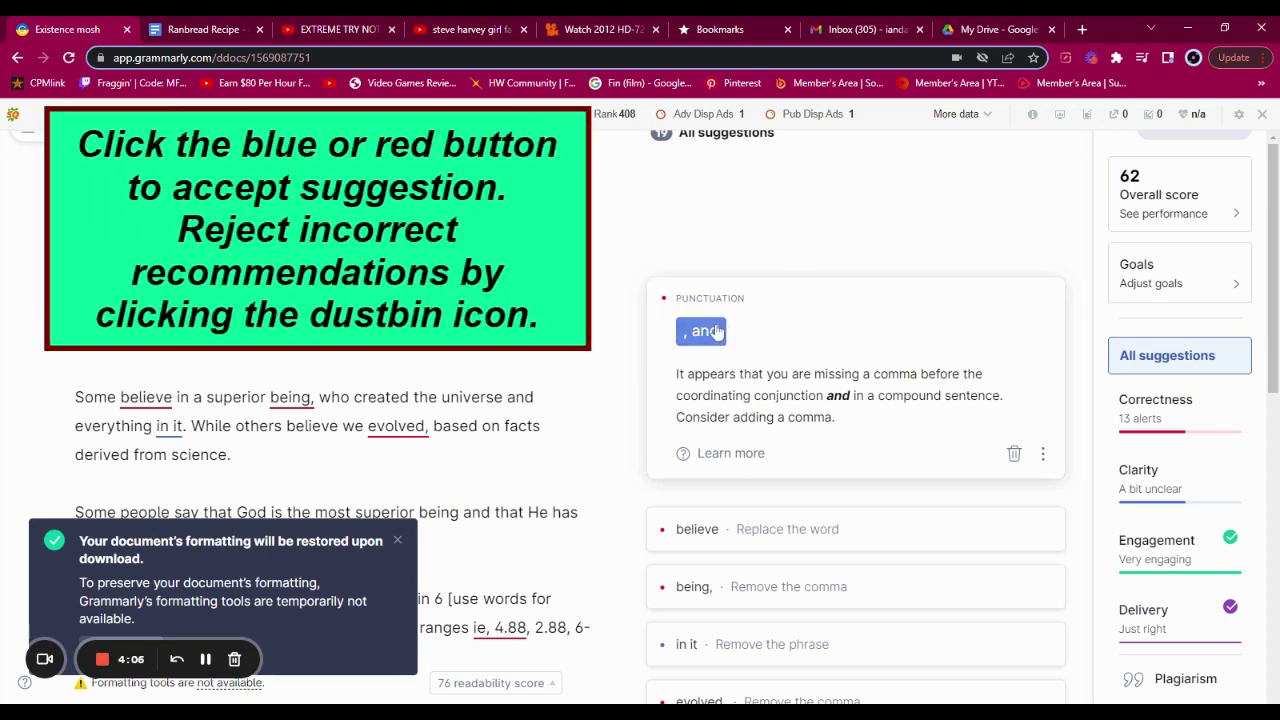
# - Accept the missing comma before 'and' and dismiss the 'believe' to 'belief' suggestion
pyautogui.click(705, 335)
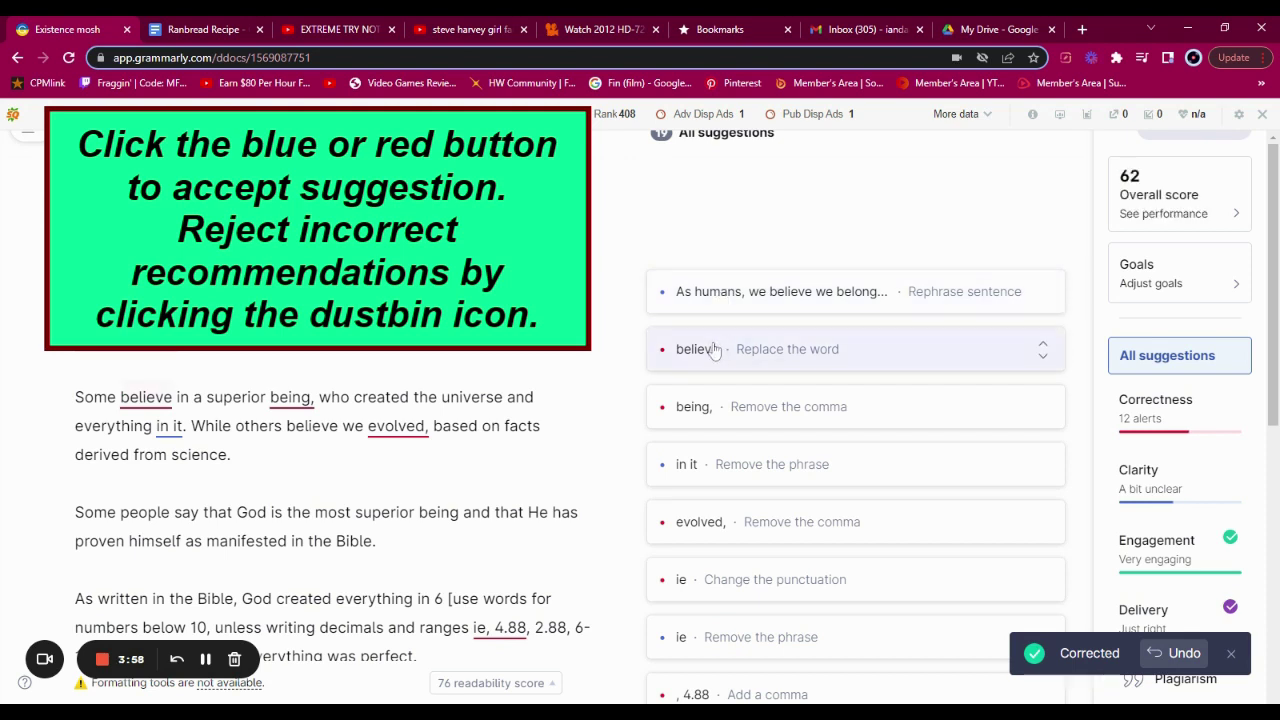
pyautogui.click(714, 349)
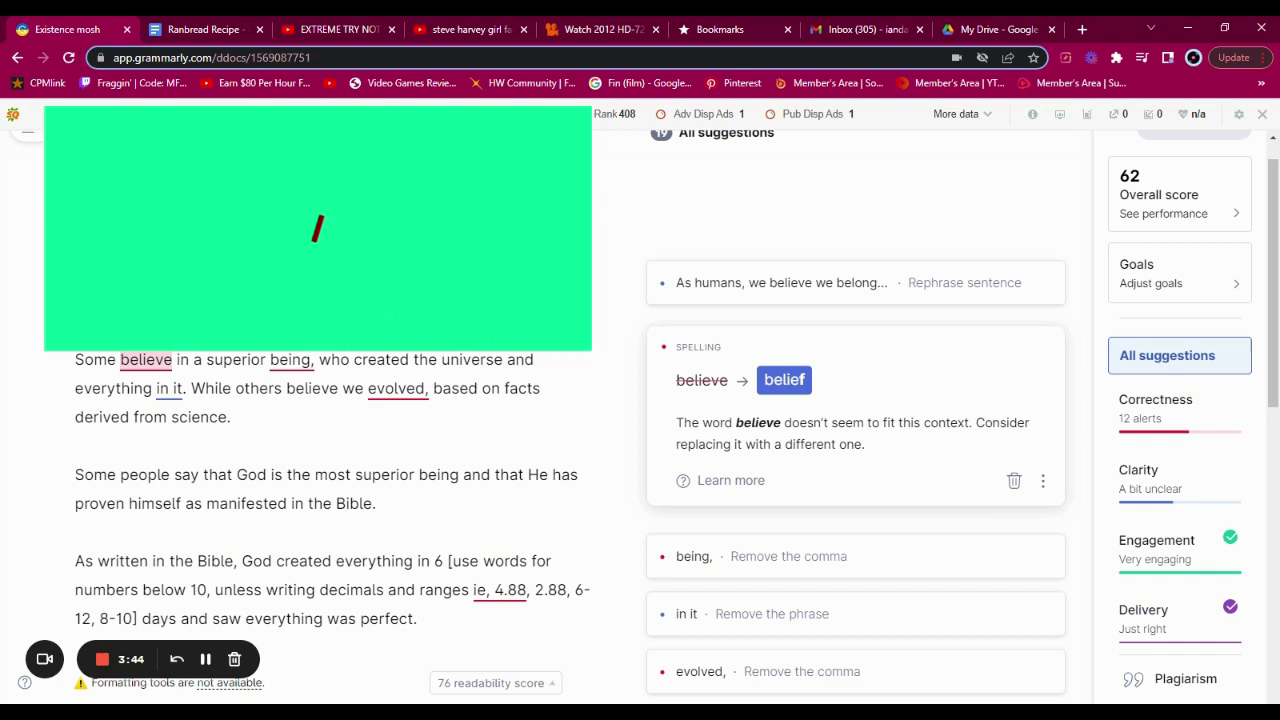
pyautogui.click(1015, 483)
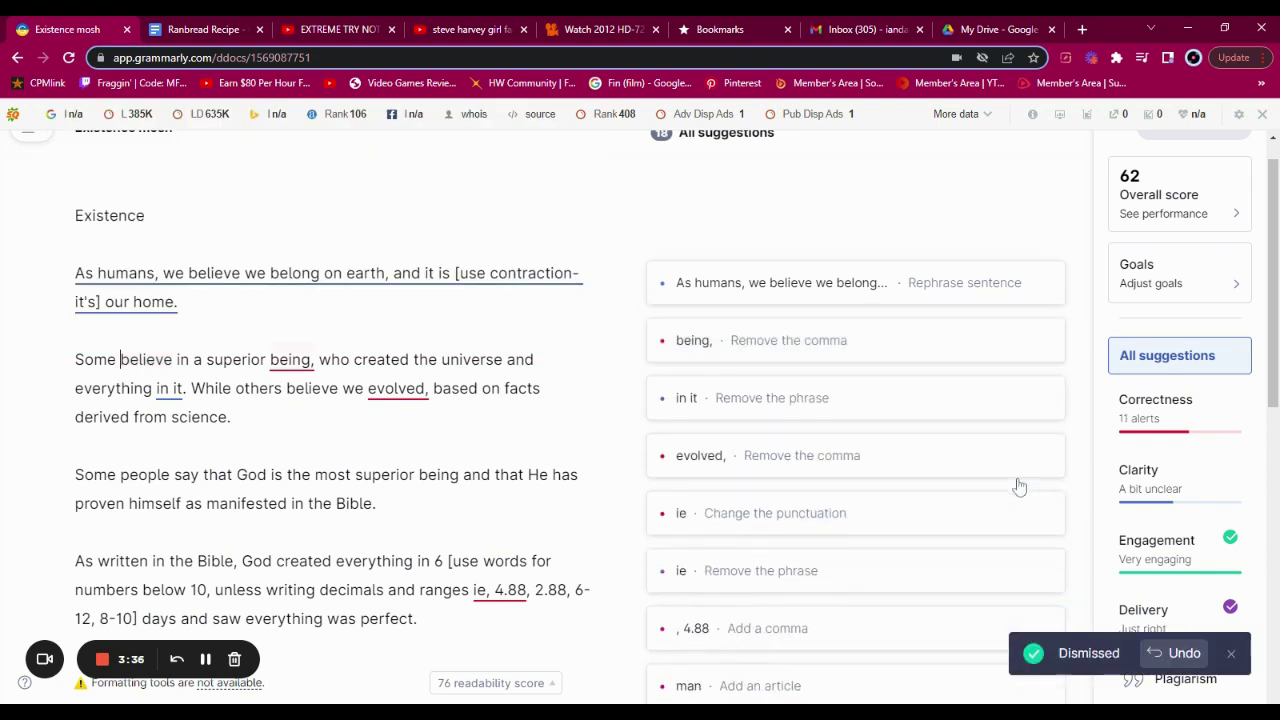
# - Remove the comma after 'being' and apply the rephrased first sentence
pyautogui.click(733, 342)
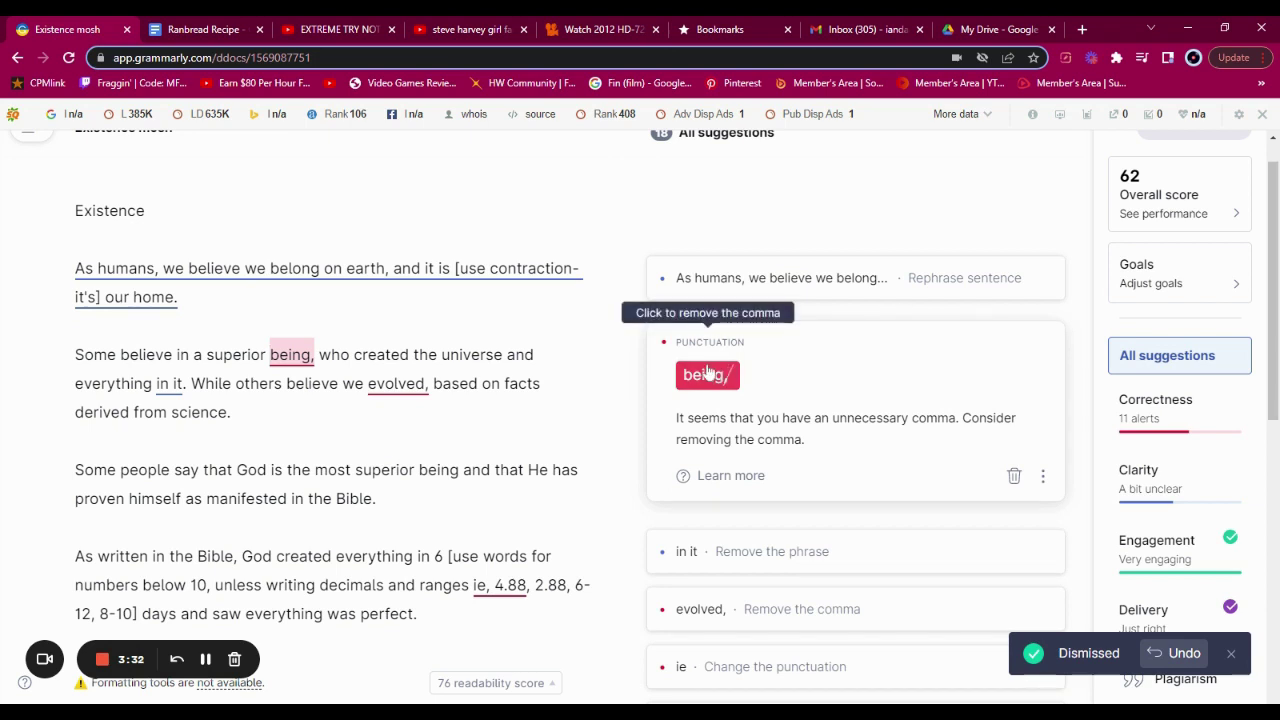
pyautogui.click(708, 370)
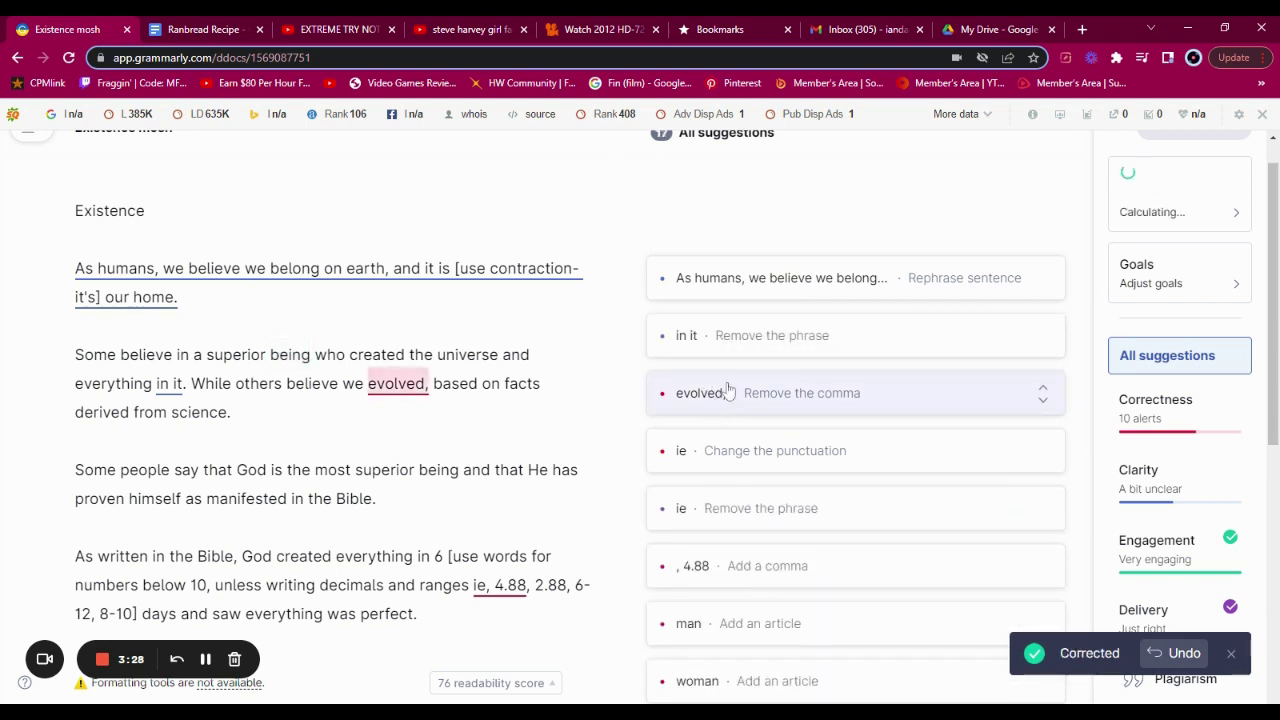
pyautogui.click(749, 283)
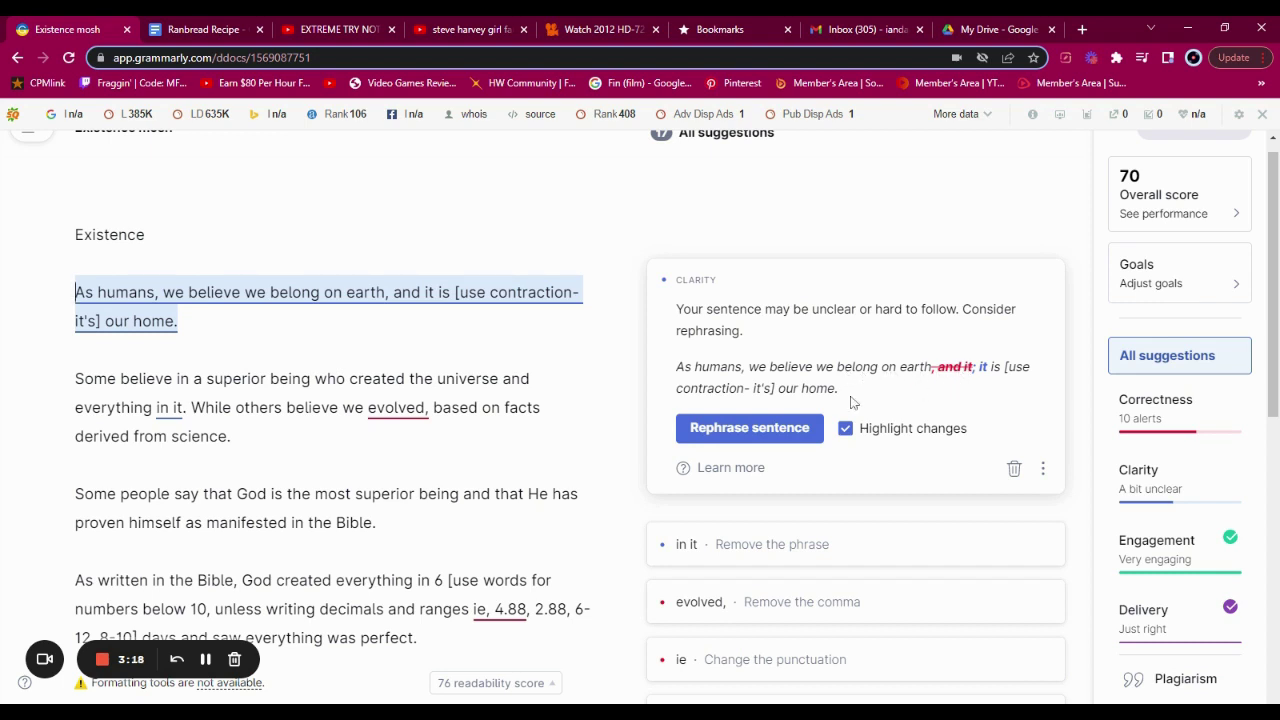
pyautogui.click(748, 428)
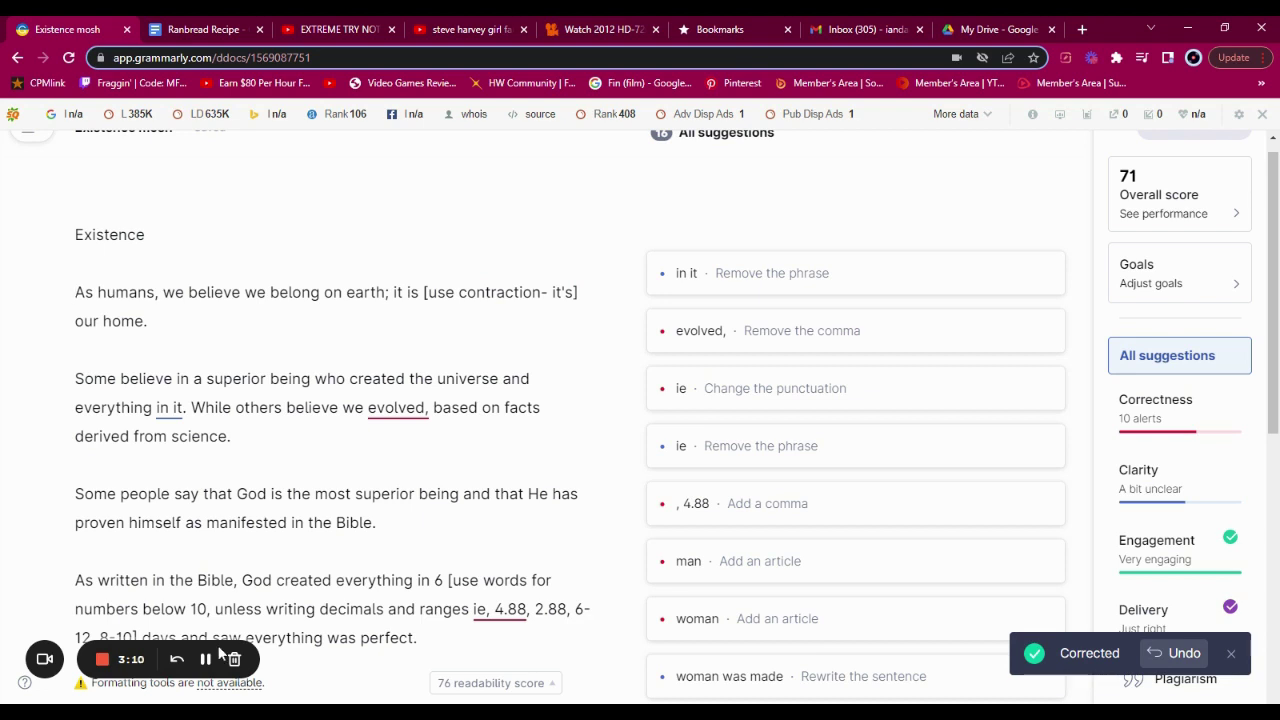
# - Select the entire Ranbread Recipe text in Google Docs and copy it
pyautogui.hotkey('ctrl', 'Tab')
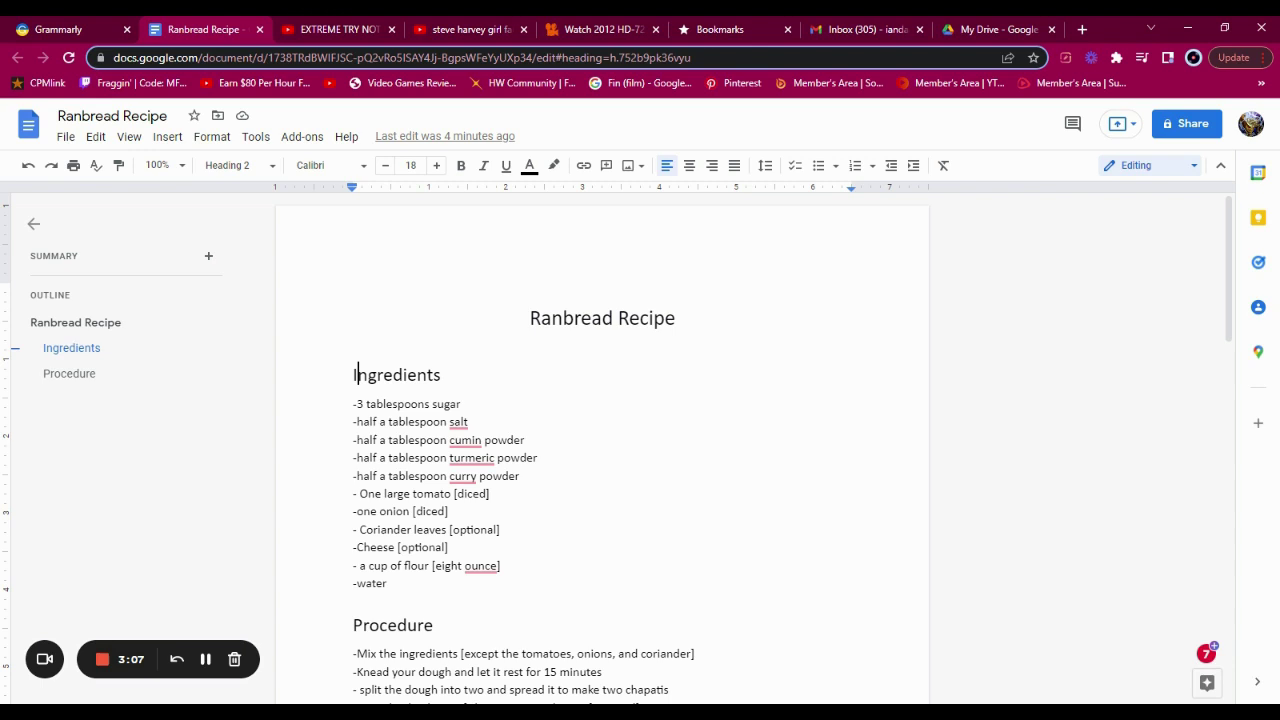
pyautogui.press('Left')
pyautogui.press('Up')
pyautogui.hotkey('shift', 'Right')
pyautogui.hotkey('shift', 'Down')
pyautogui.hotkey('shift', 'Down')
pyautogui.hotkey('shift', 'Down')
pyautogui.hotkey('shift', 'Down')
pyautogui.hotkey('shift', 'Down')
pyautogui.hotkey('shift', 'Down')
pyautogui.hotkey('shift', 'Down')
pyautogui.hotkey('shift', 'Down')
pyautogui.hotkey('shift', 'Down')
pyautogui.hotkey('shift', 'Down')
pyautogui.hotkey('shift', 'Down')
pyautogui.hotkey('shift', 'Down')
pyautogui.hotkey('shift', 'Down')
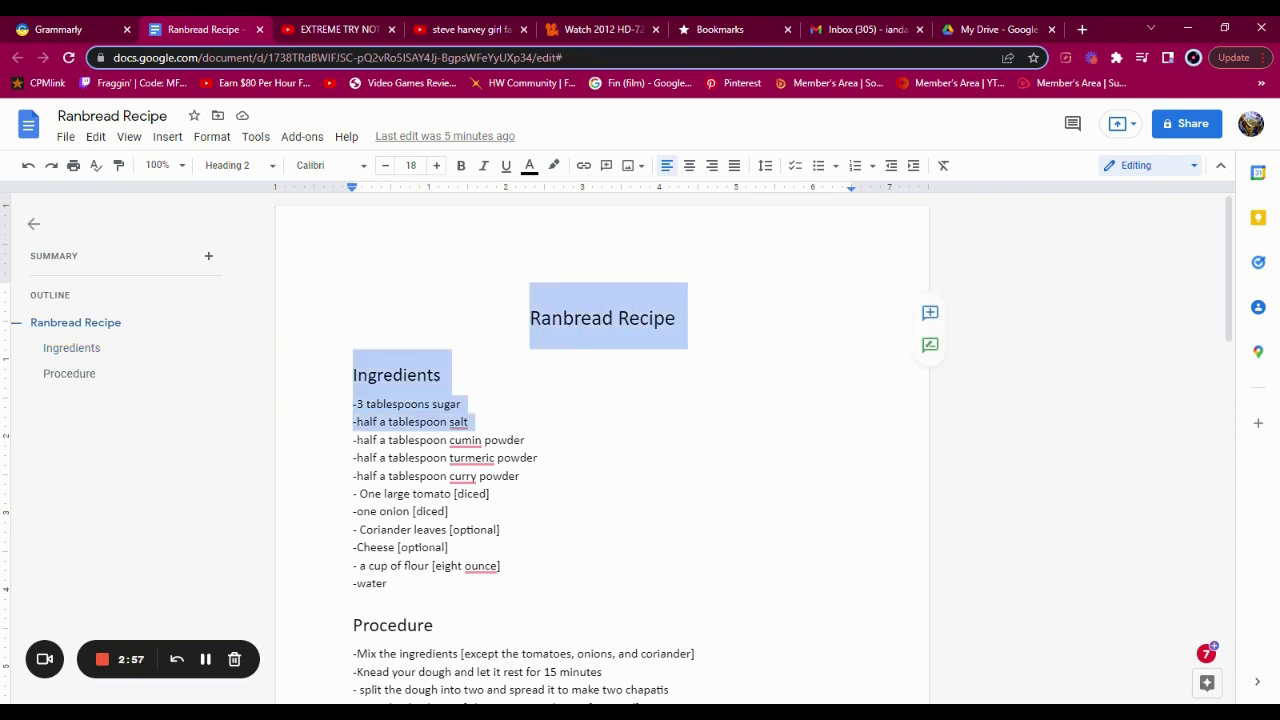
pyautogui.hotkey('shift', 'Down')
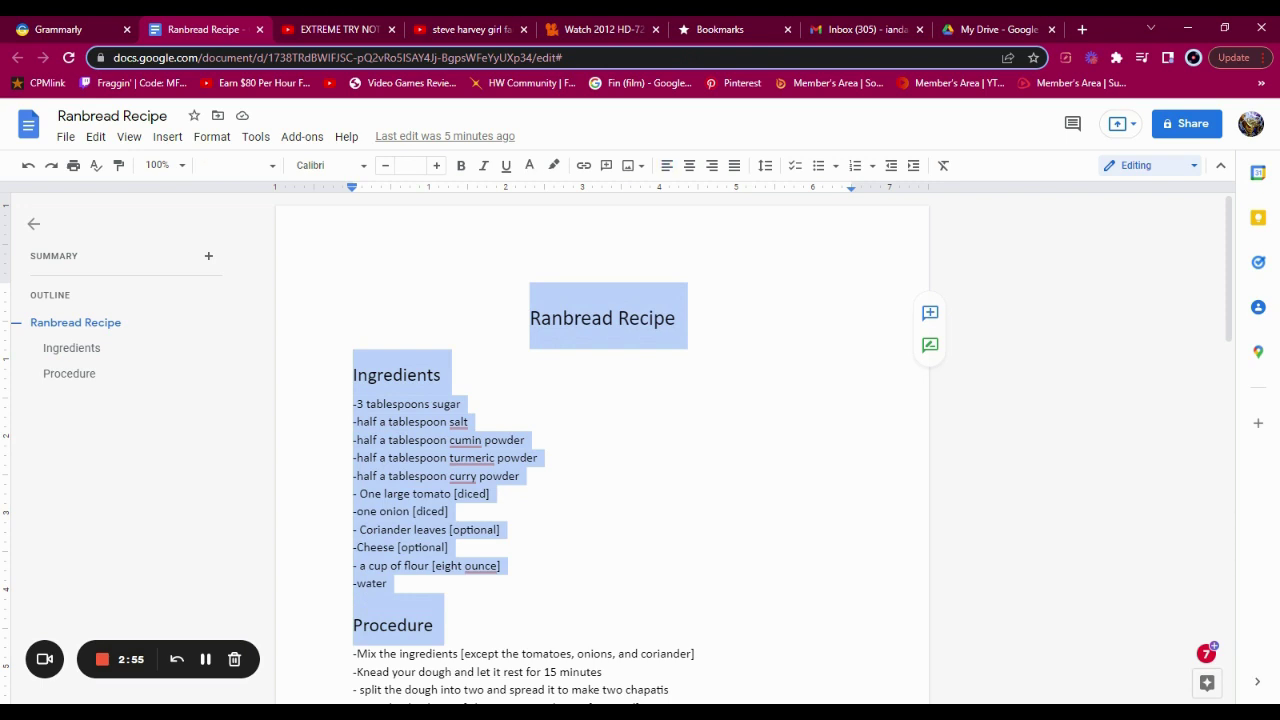
pyautogui.click(490, 494)
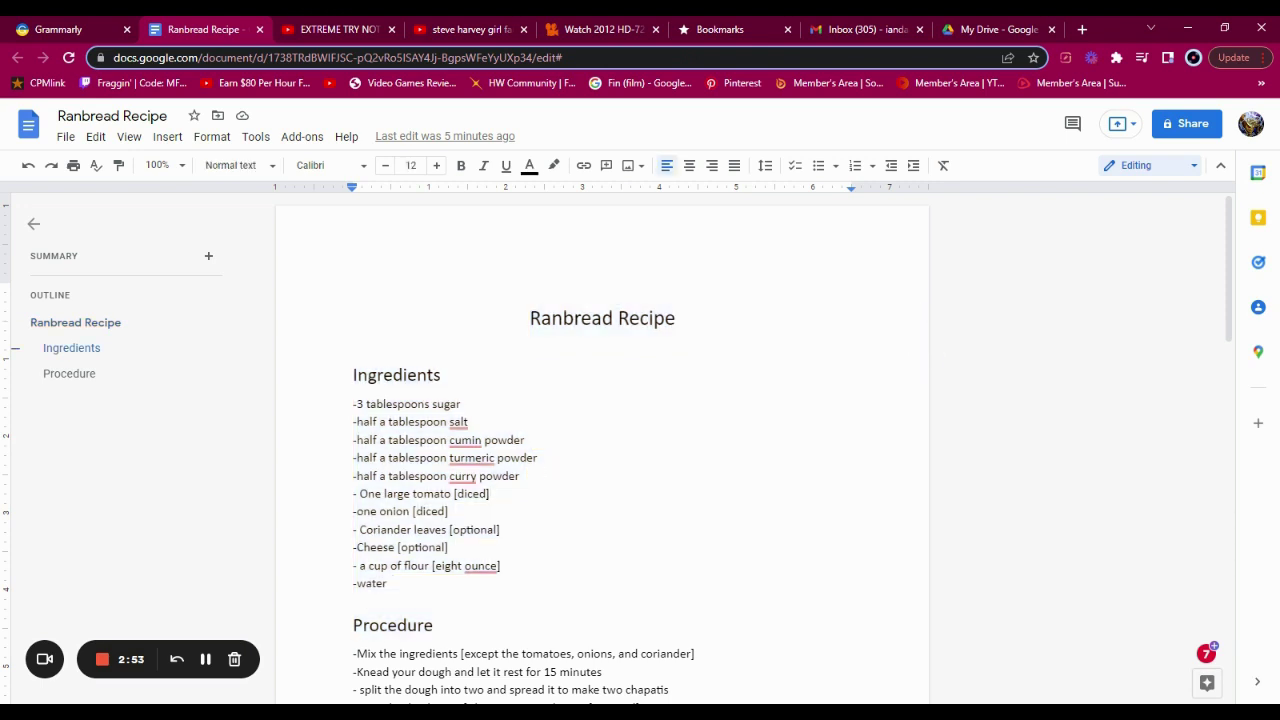
pyautogui.write('aa')
pyautogui.press('BackSpace')
pyautogui.press('BackSpace')
pyautogui.press('BackSpace')
pyautogui.hotkey('ctrl', 'a')
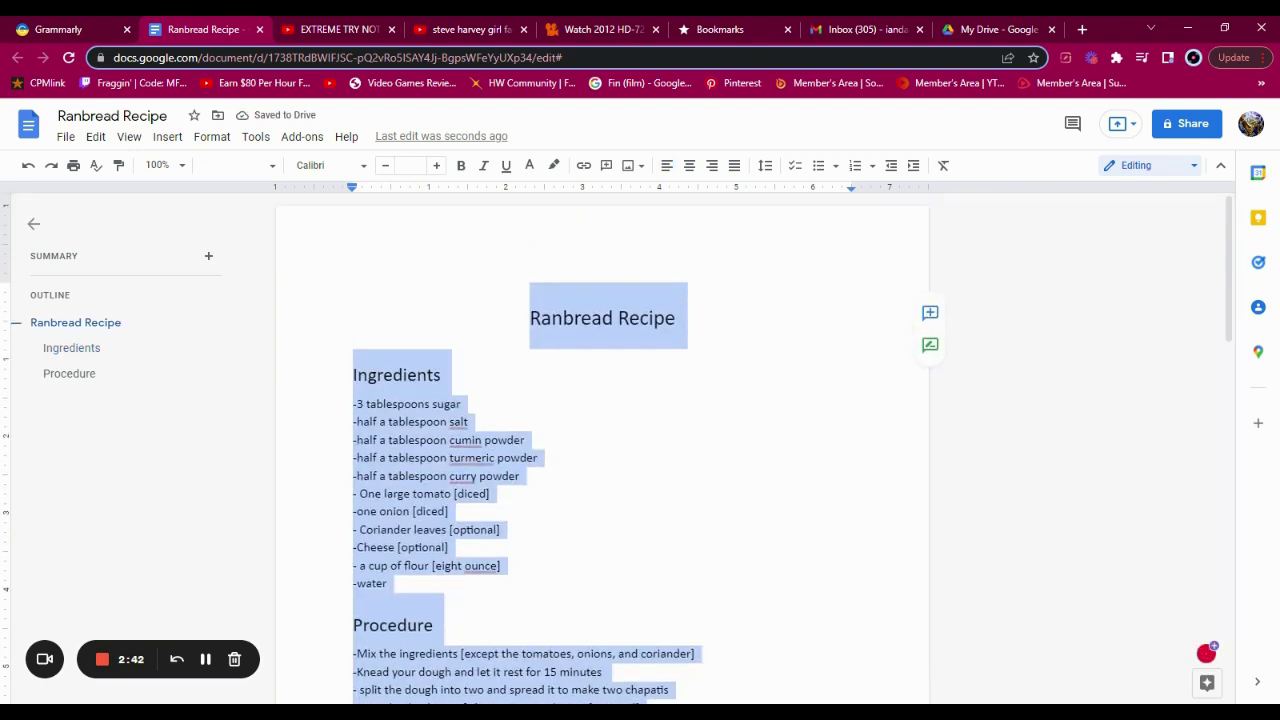
pyautogui.rightClick(401, 284)
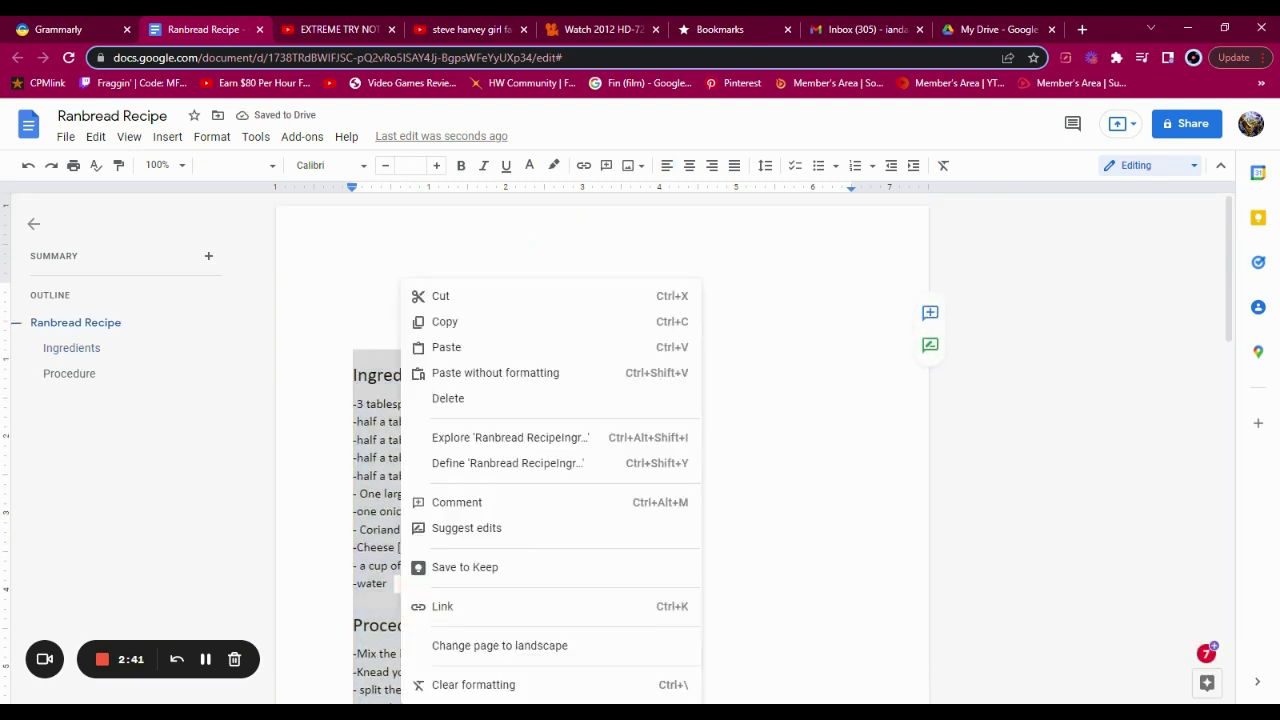
pyautogui.click(443, 322)
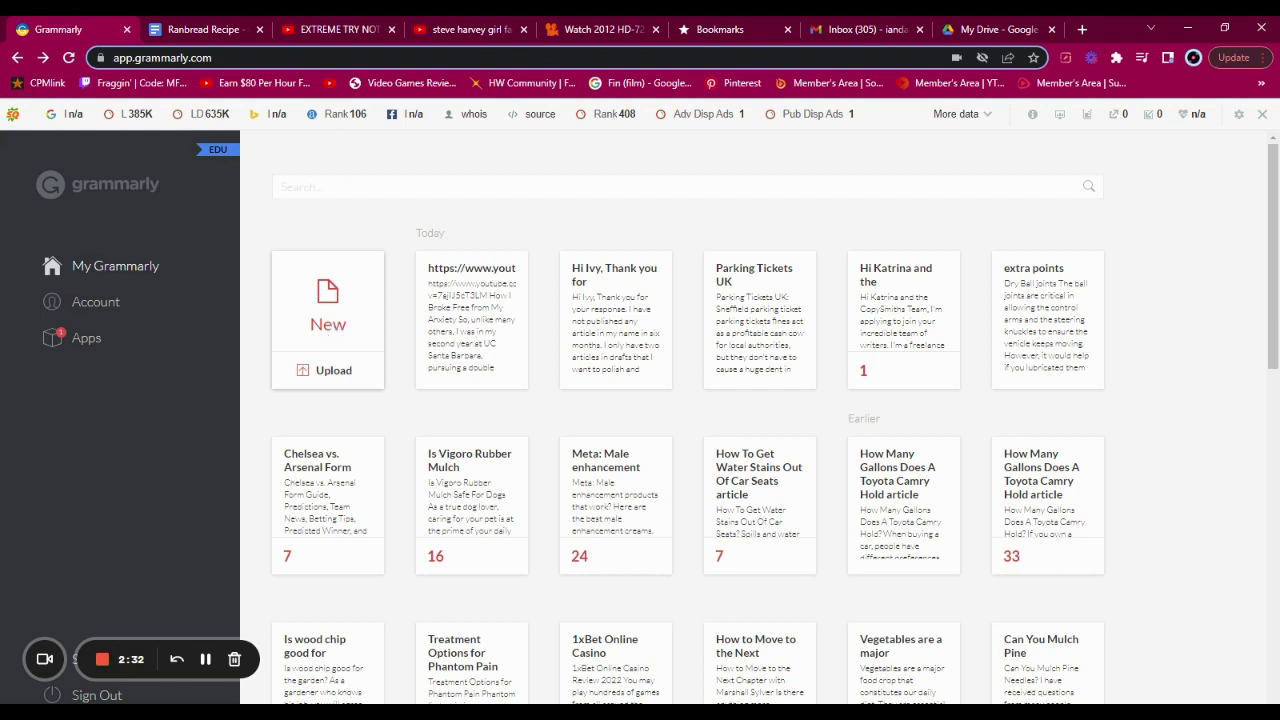
# - Create a new blank Grammarly document from the New card on My Grammarly
pyautogui.click(378, 281)
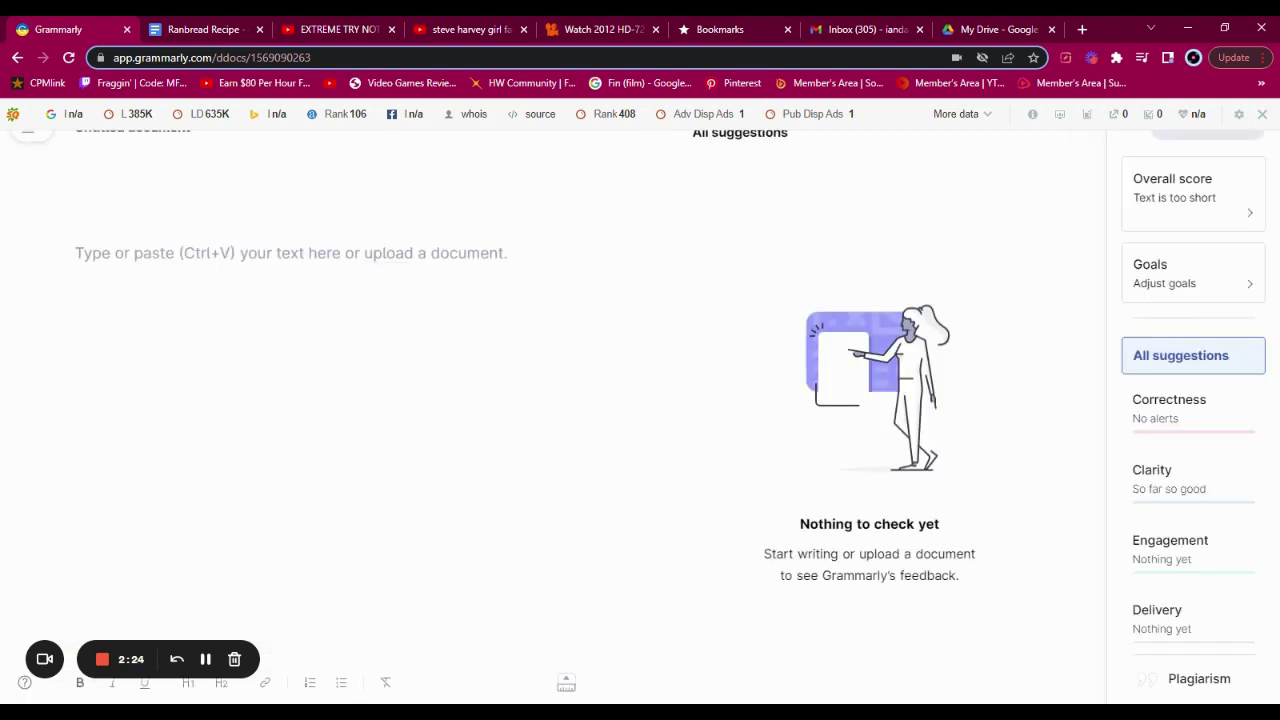
# - Paste the Ranbread recipe into the new document and review Grammarly's suggestions
pyautogui.hotkey('ctrl', 'v')
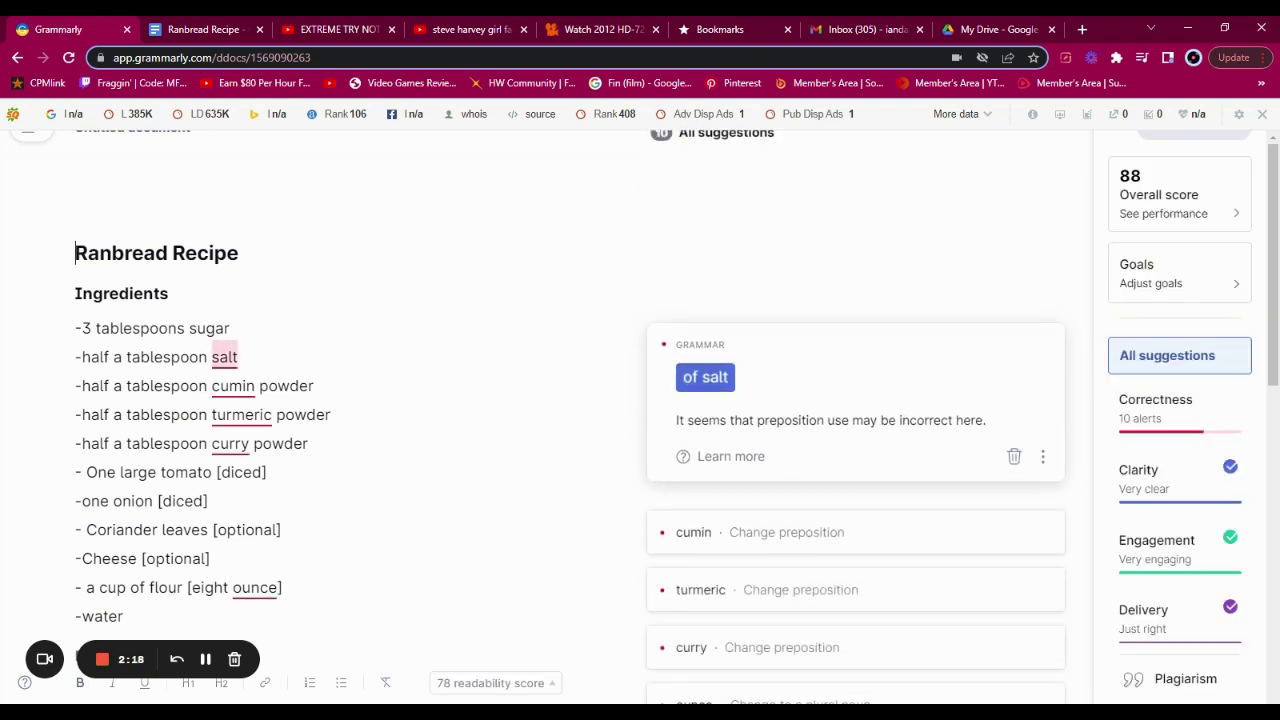
pyautogui.scroll(-2, 718, 406)
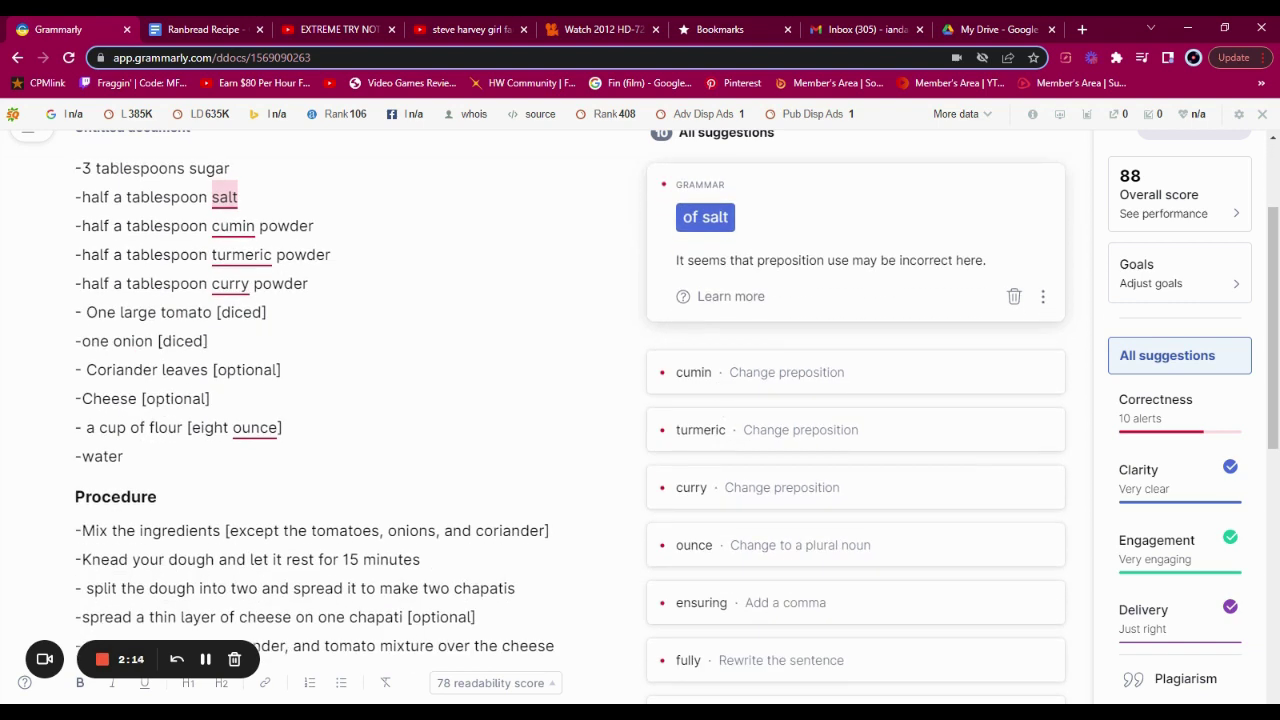
pyautogui.scroll(2, 360, 420)
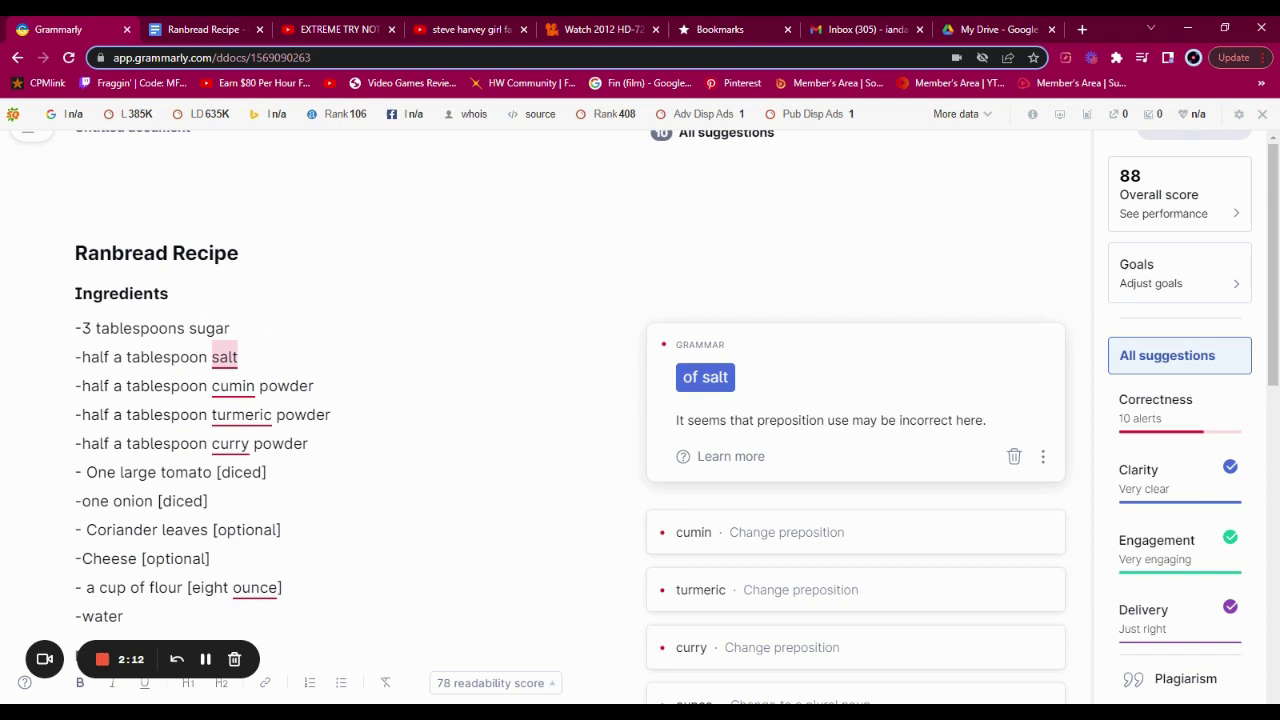
pyautogui.scroll(-2, 360, 420)
pyautogui.scroll(2, 360, 420)
pyautogui.scroll(-1, 360, 420)
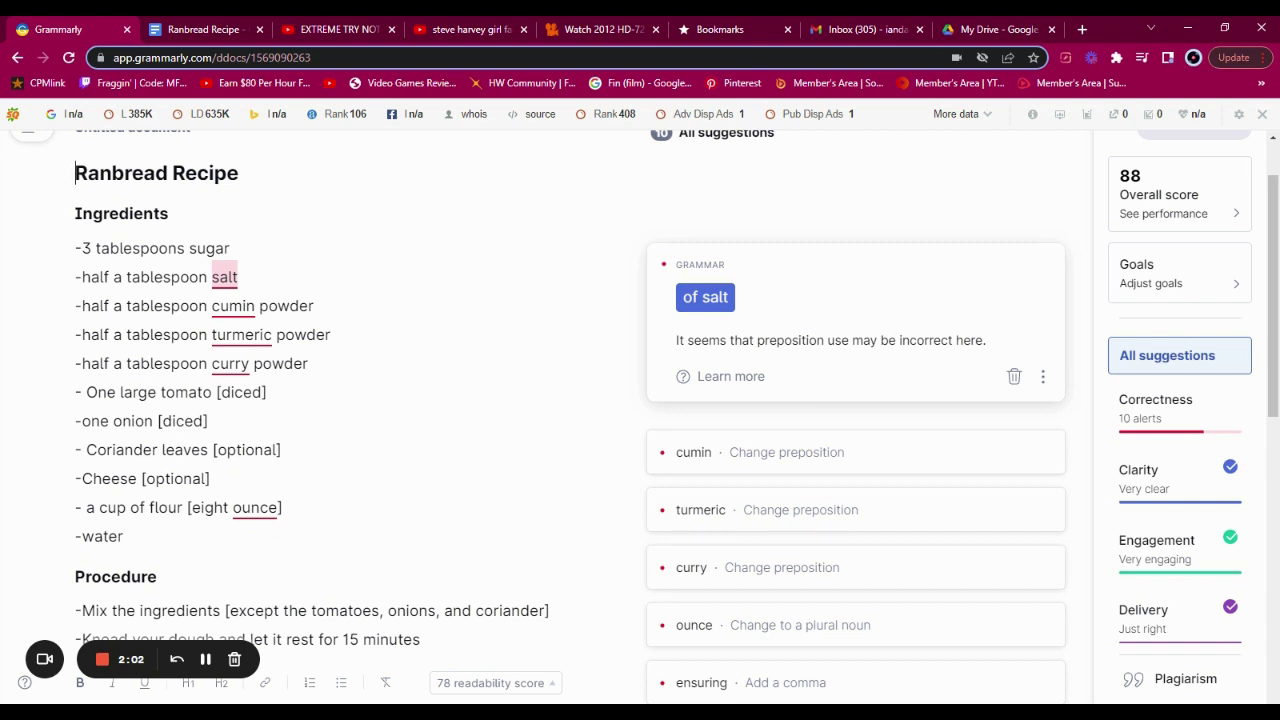
pyautogui.scroll(-1, 732, 404)
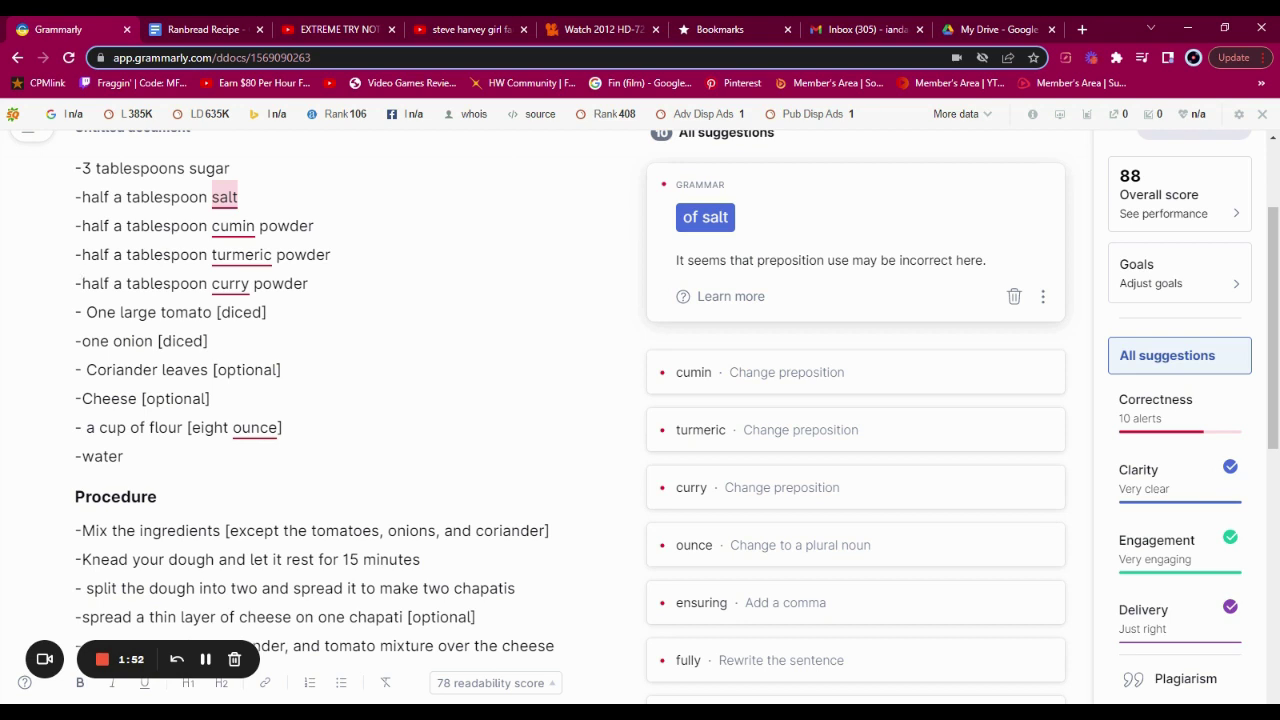
# - Accept the missing-comma fix to get ', ensuring'
pyautogui.scroll(-4, 330, 420)
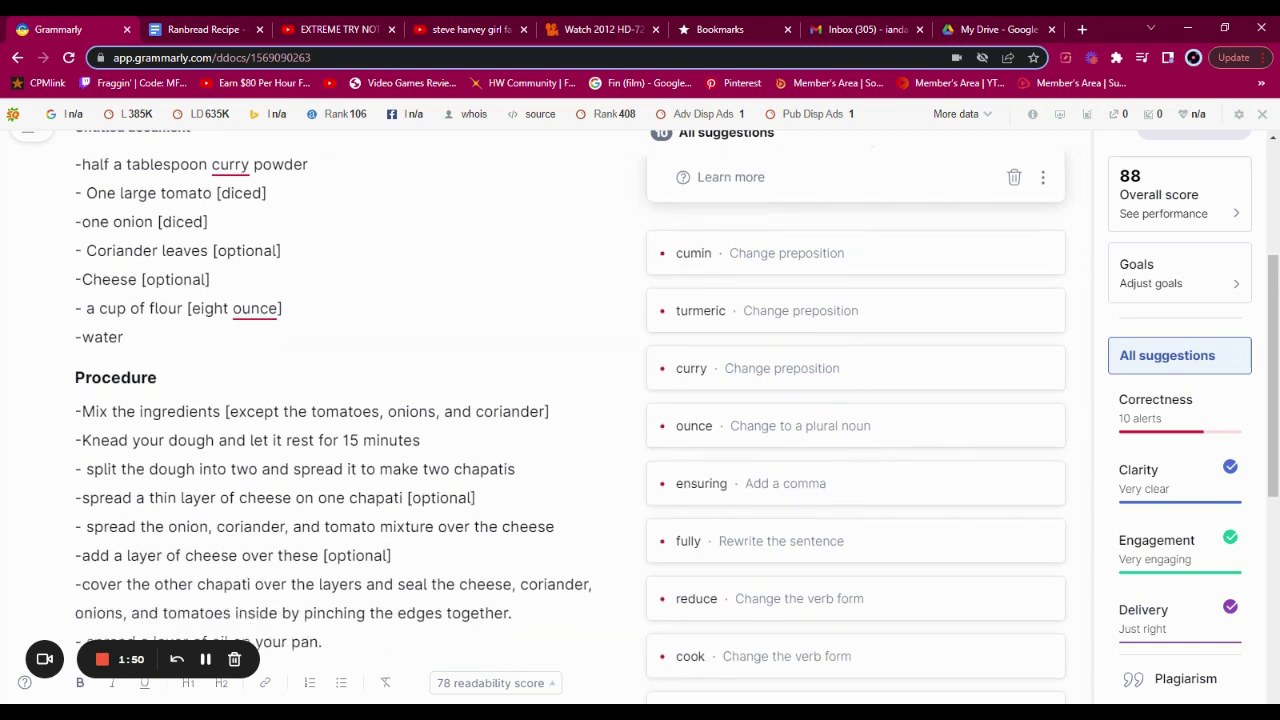
pyautogui.scroll(-1, 330, 400)
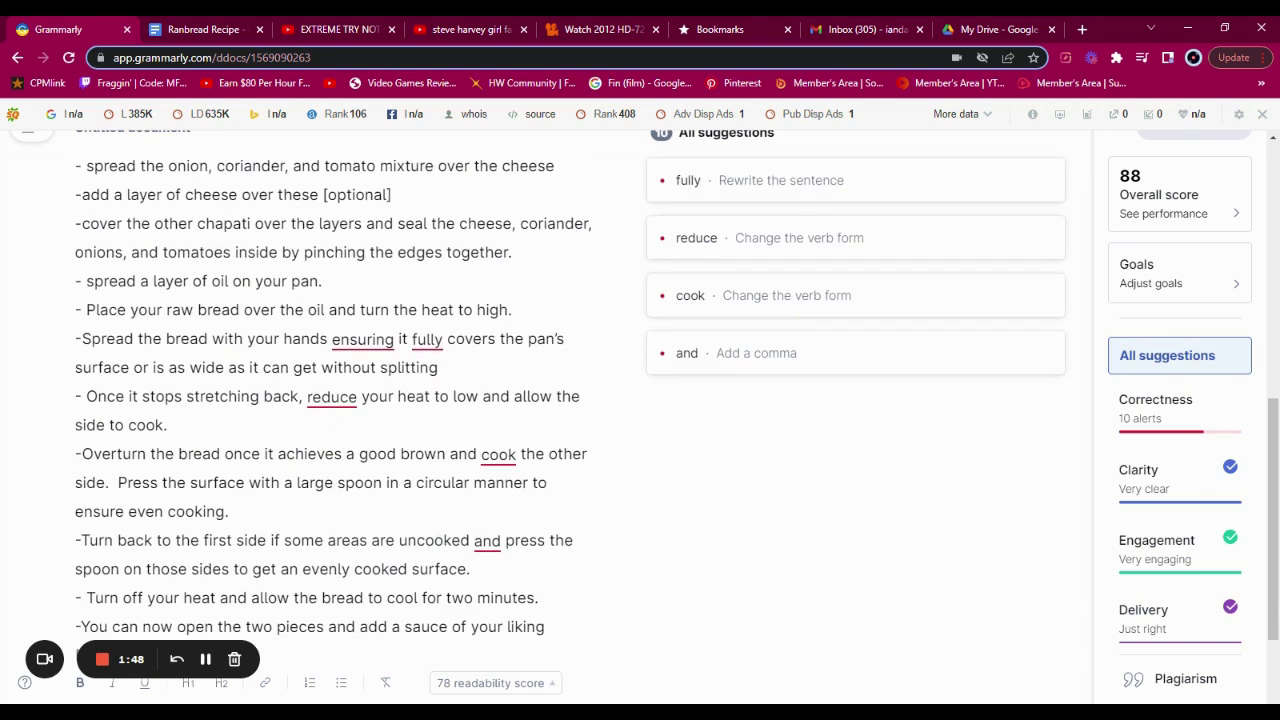
pyautogui.click(365, 339)
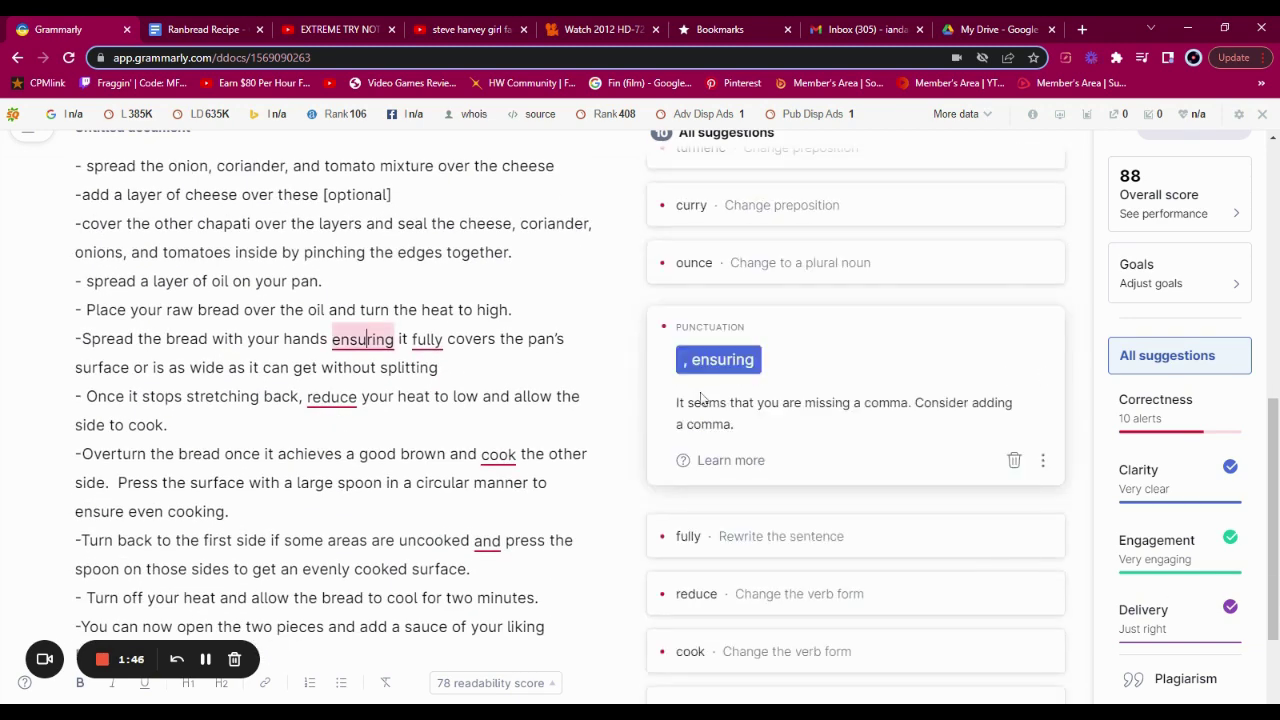
pyautogui.click(733, 370)
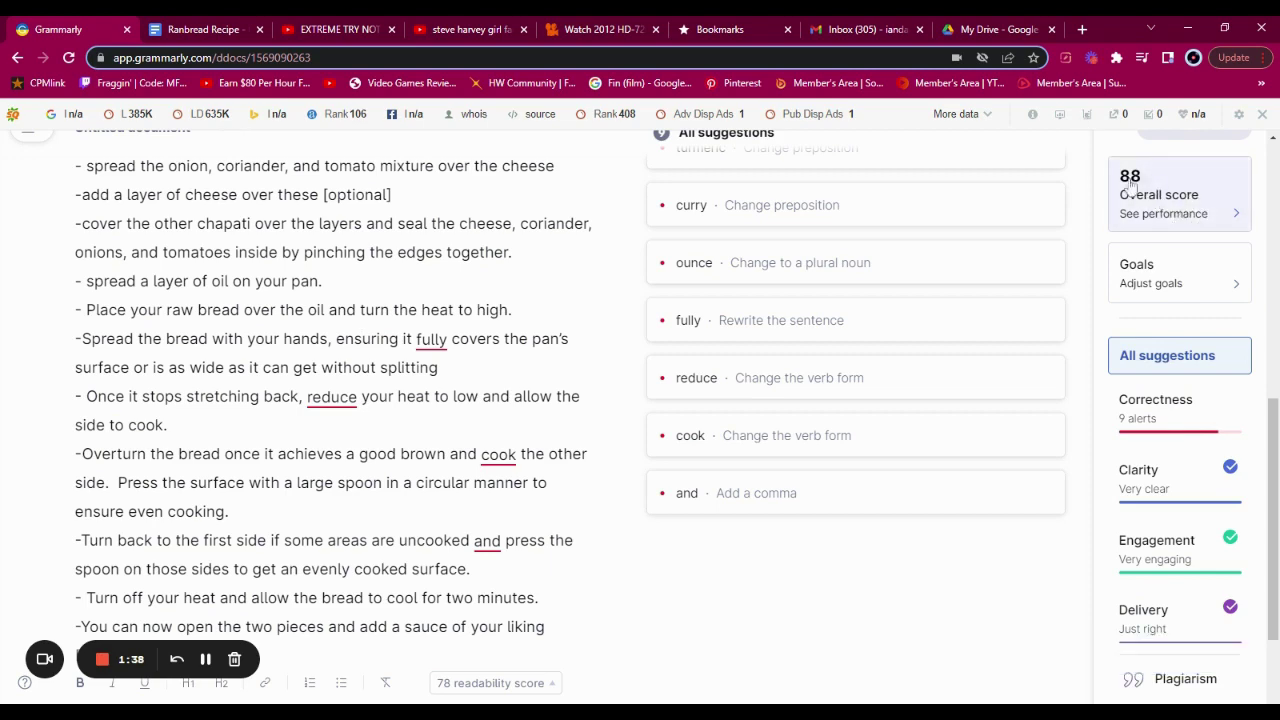
# - Dismiss the 'Change preposition' alerts for salt and cumin
pyautogui.scroll(10, 760, 290)
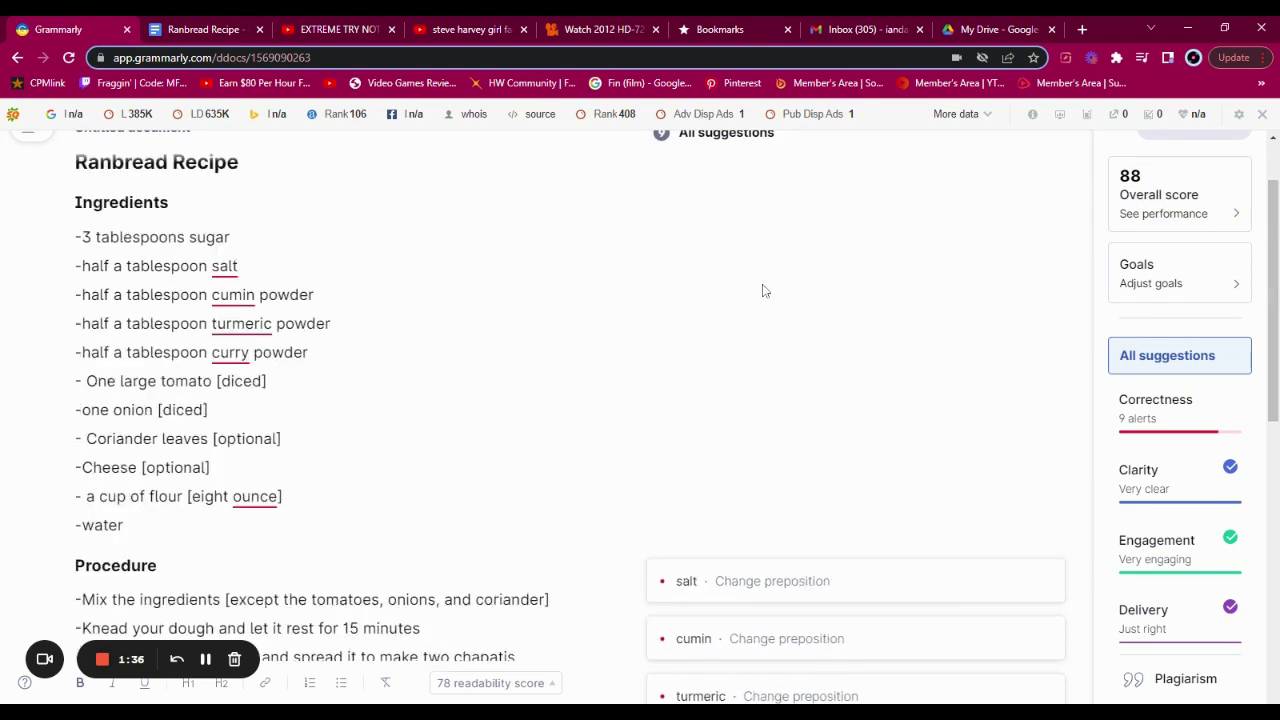
pyautogui.scroll(-2, 762, 290)
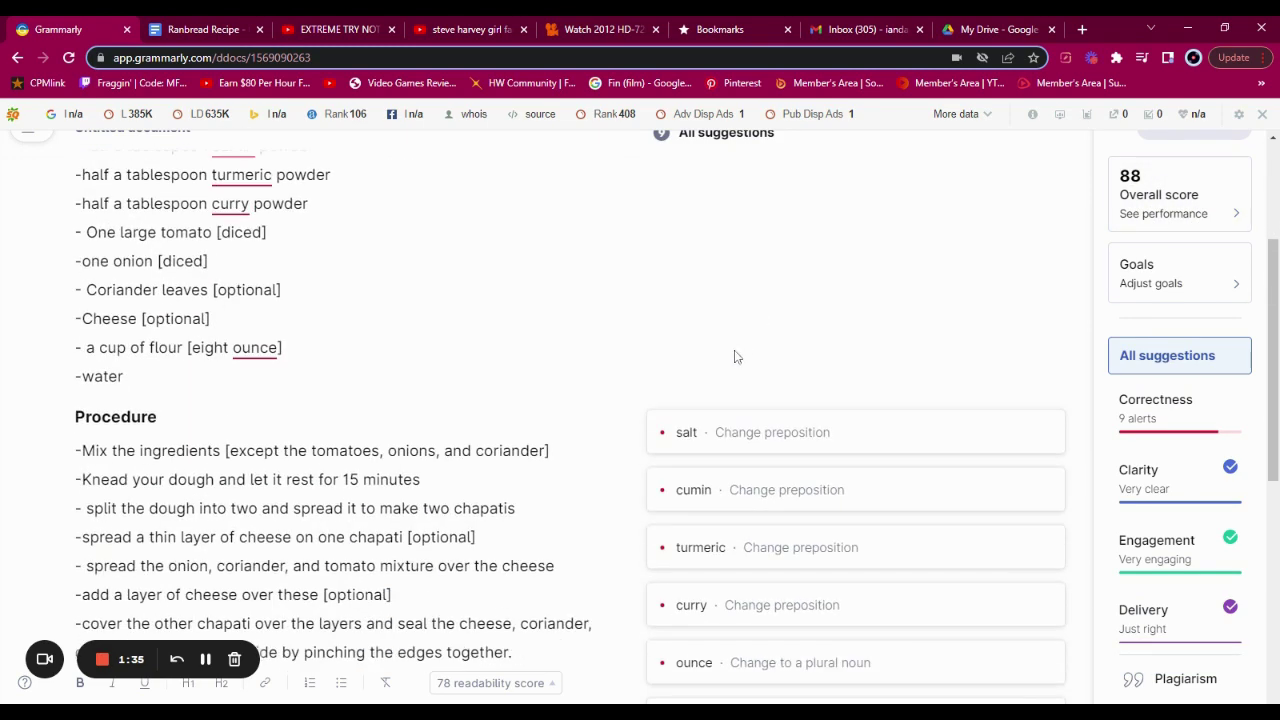
pyautogui.click(725, 450)
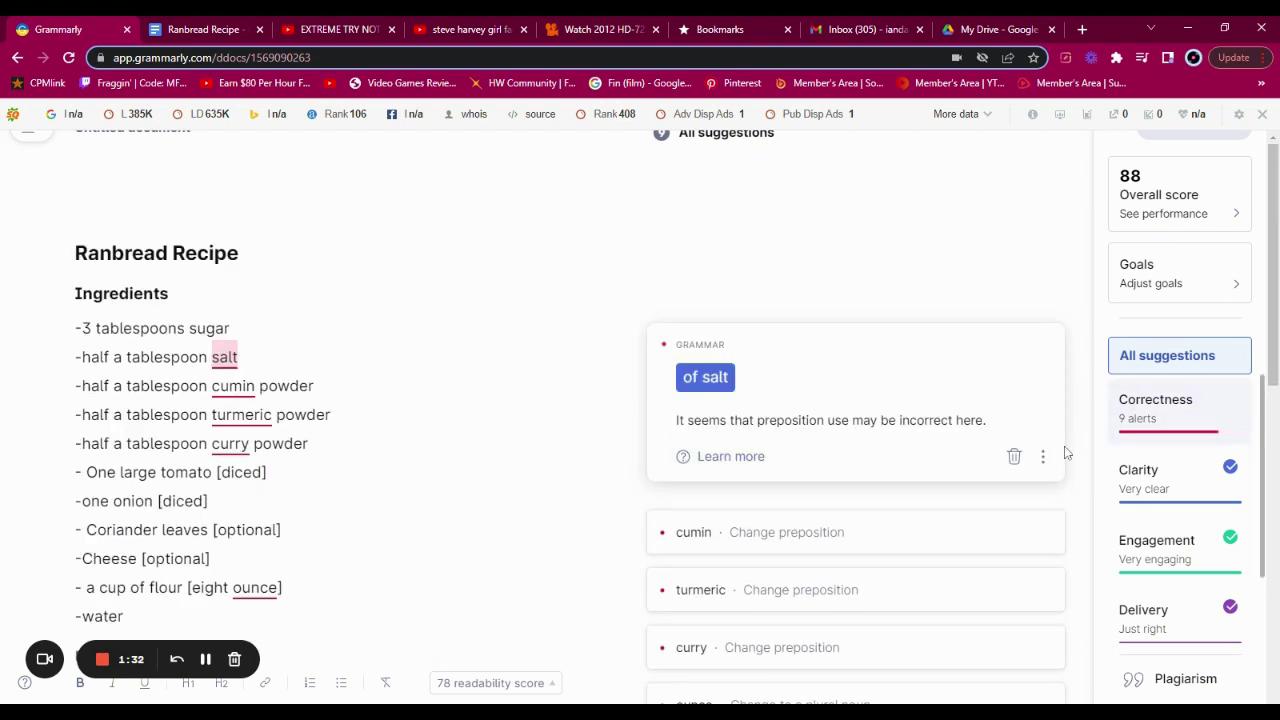
pyautogui.click(1014, 458)
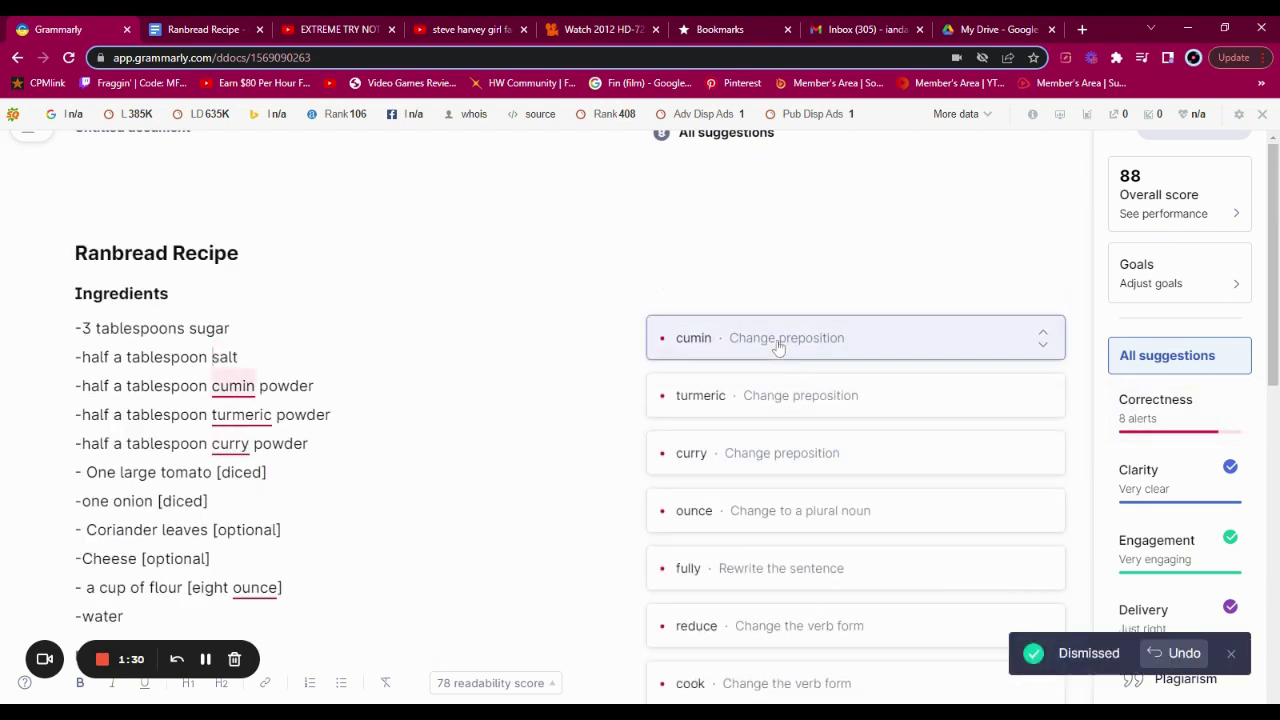
pyautogui.click(780, 343)
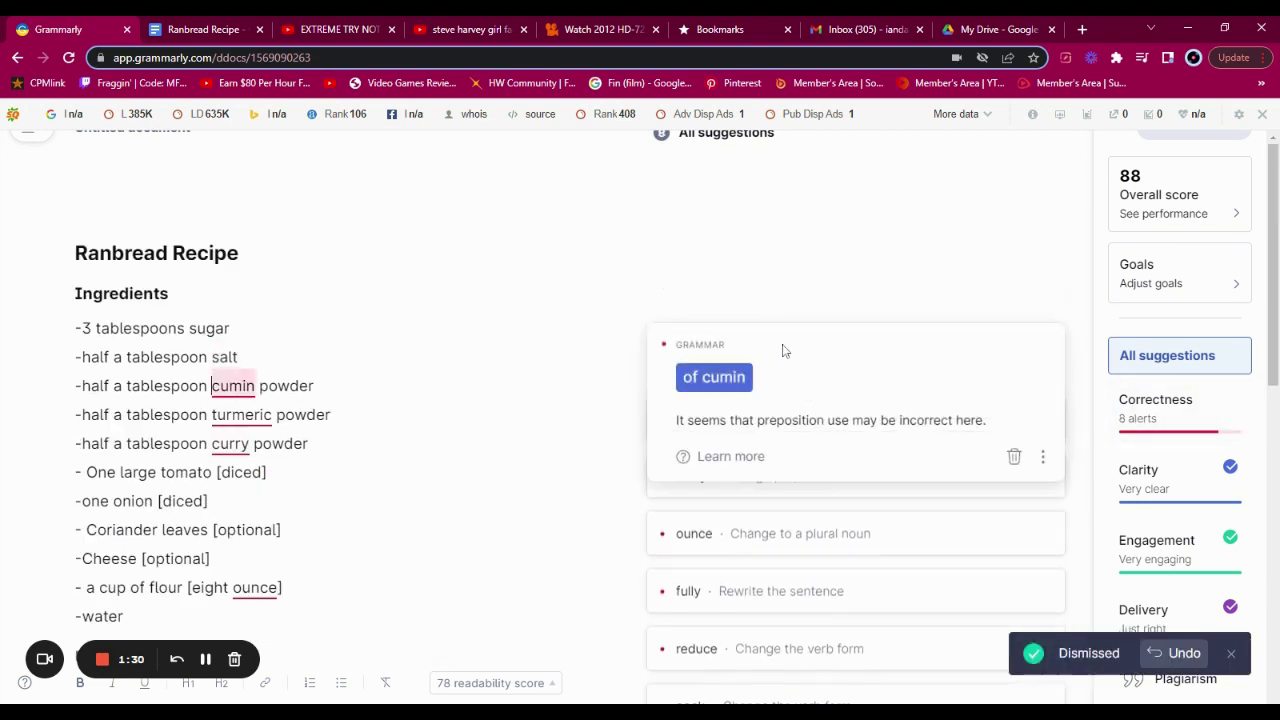
pyautogui.click(1012, 459)
pyautogui.scroll(-3, 740, 357)
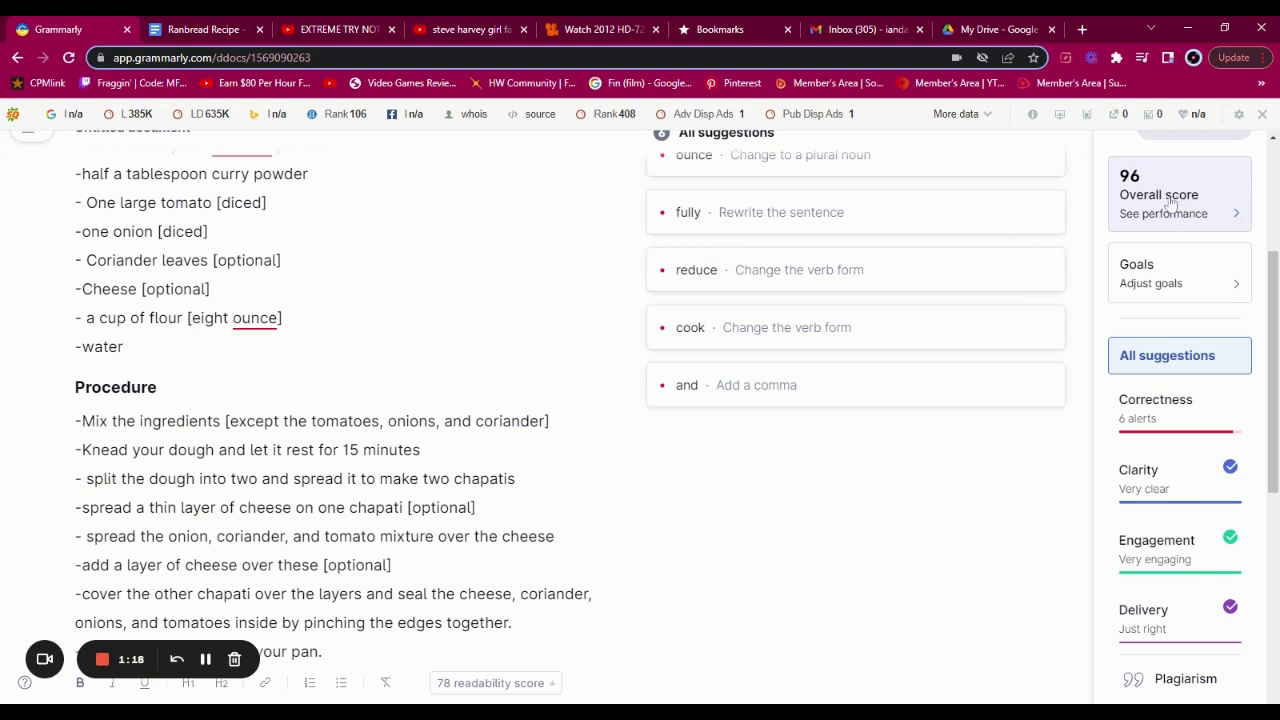
pyautogui.click(1170, 201)
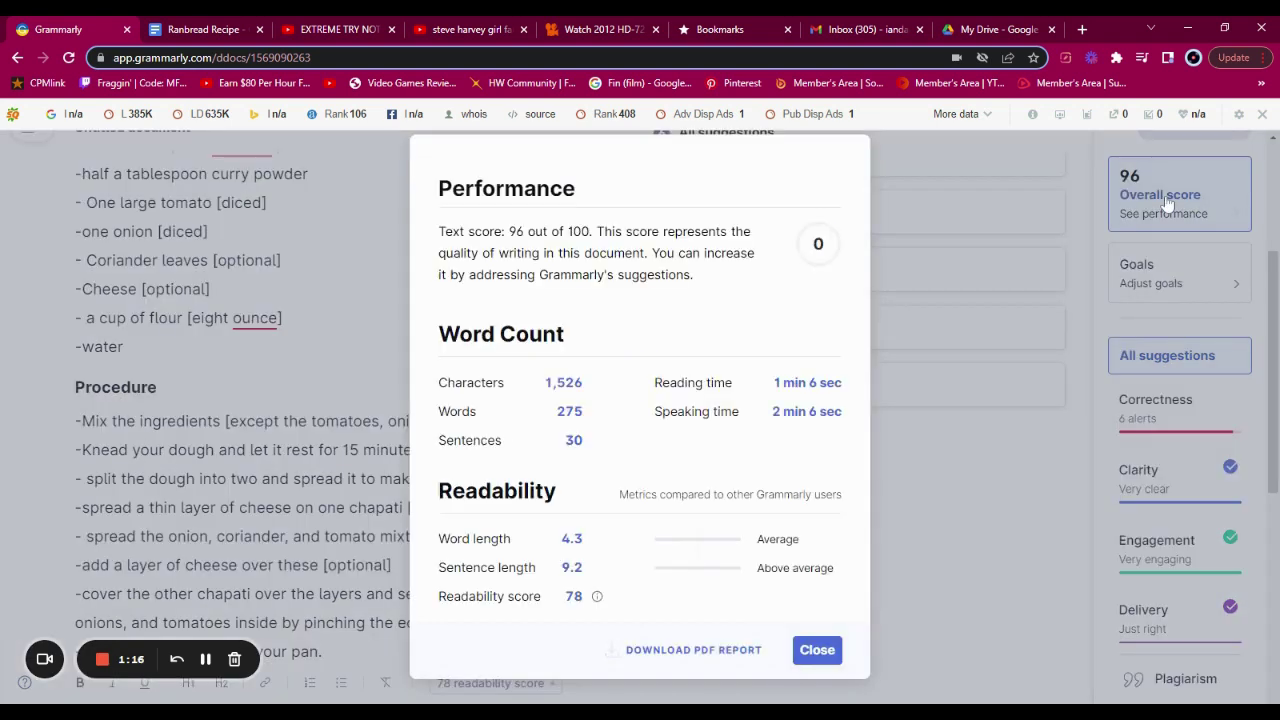
pyautogui.scroll(-1, 640, 417)
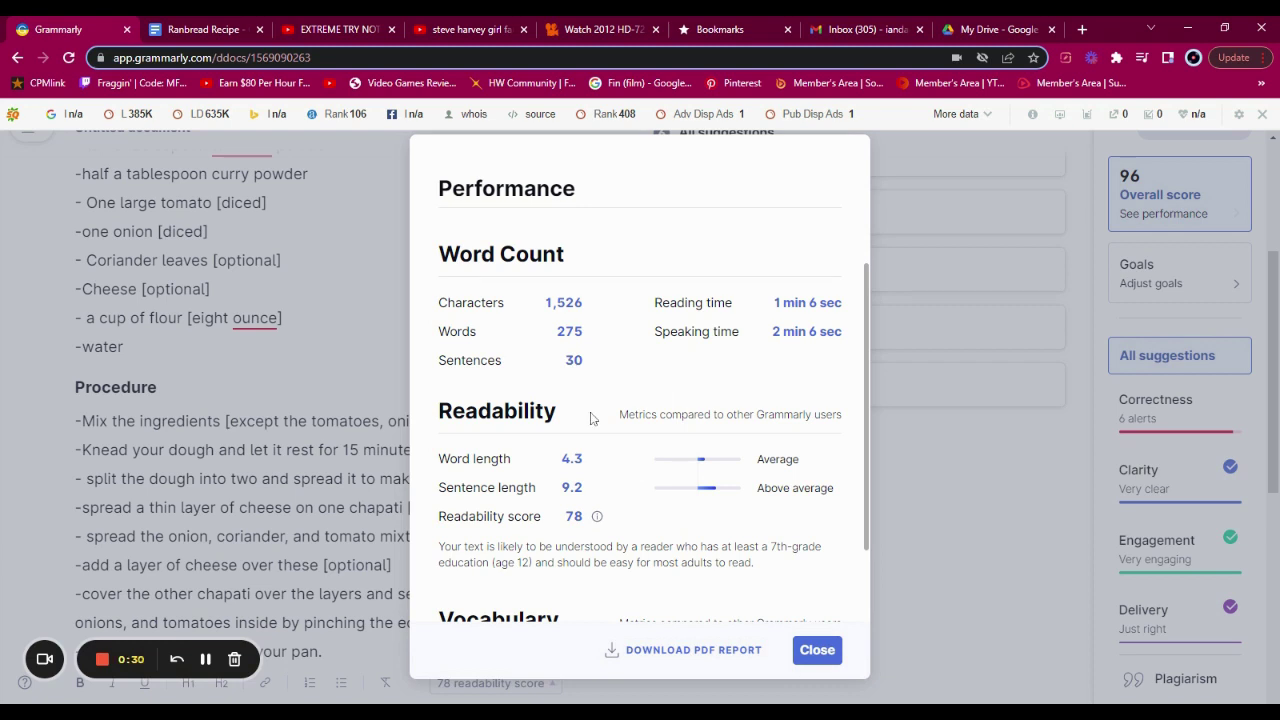
pyautogui.scroll(-1, 591, 430)
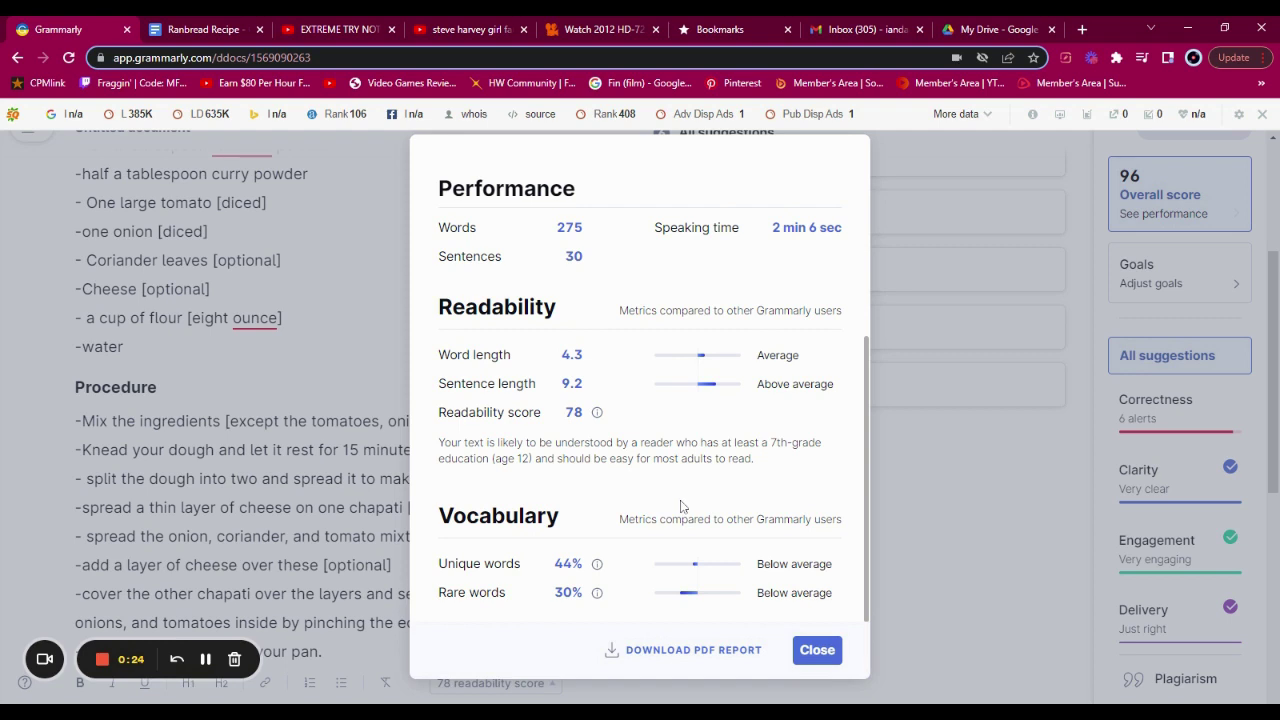
pyautogui.scroll(1, 680, 480)
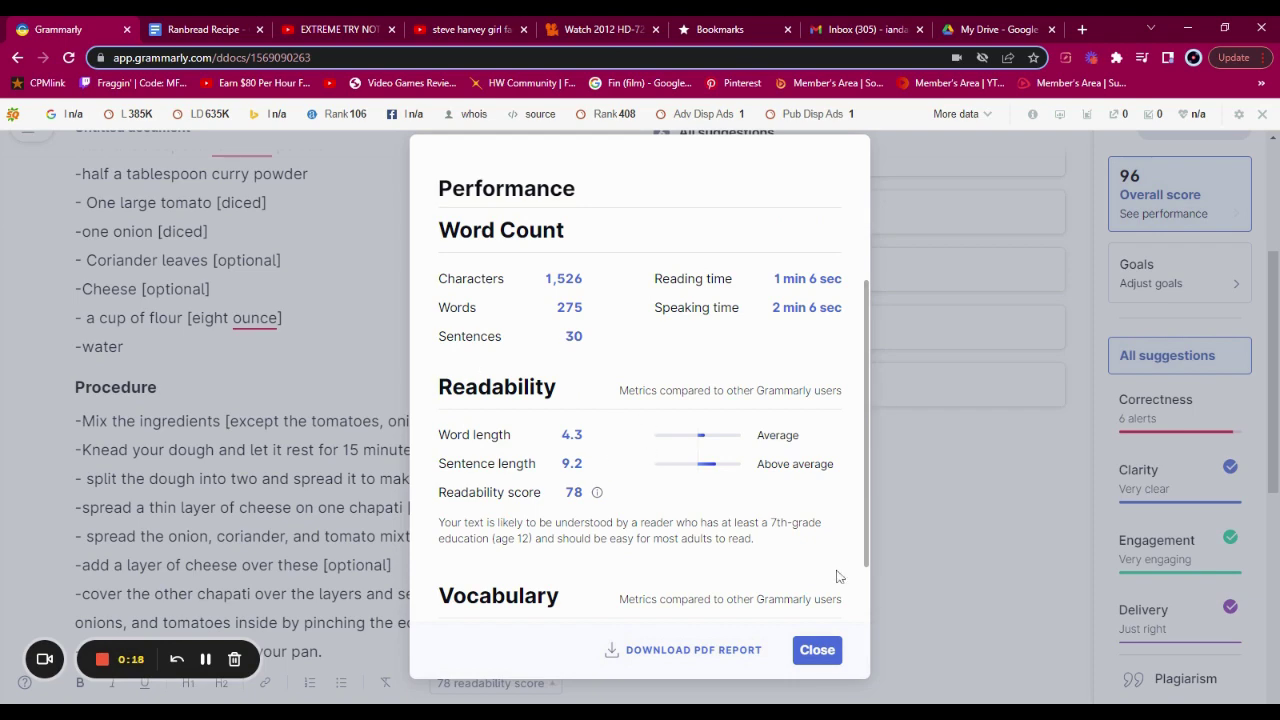
pyautogui.scroll(-1, 780, 545)
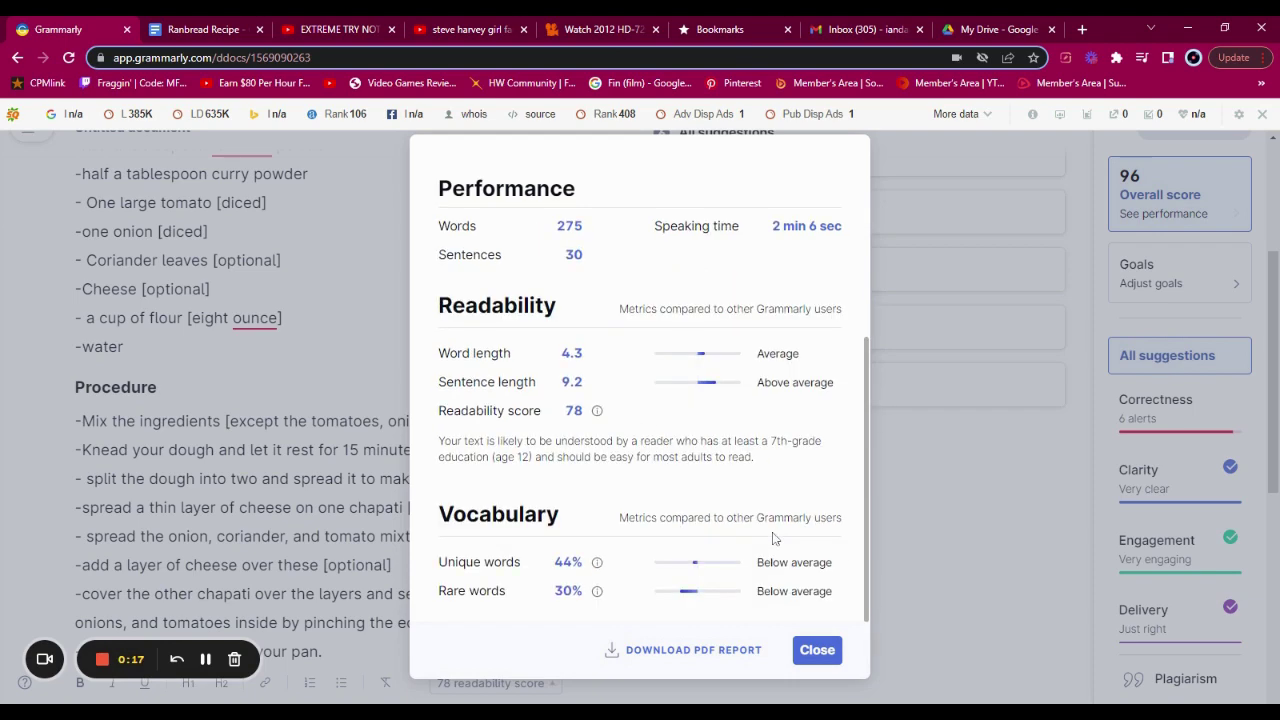
pyautogui.click(813, 652)
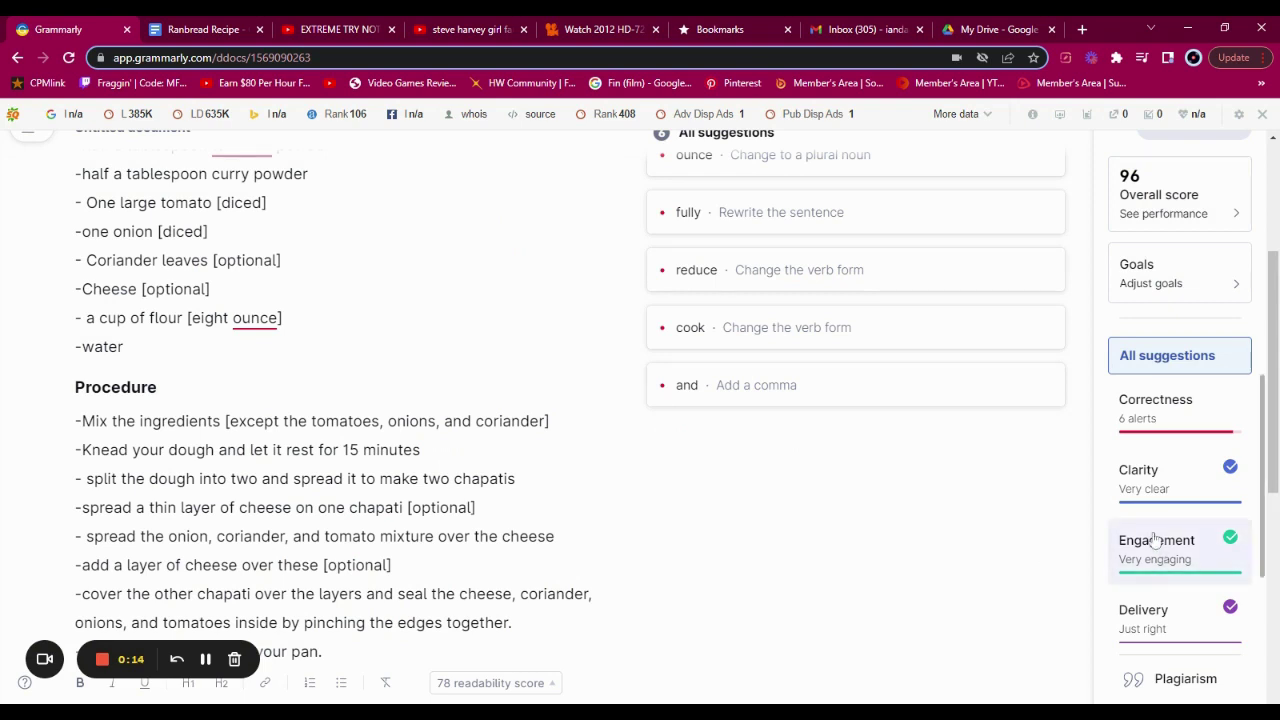
# - Run Grammarly's plagiarism check on the pasted recipe text
pyautogui.click(1172, 681)
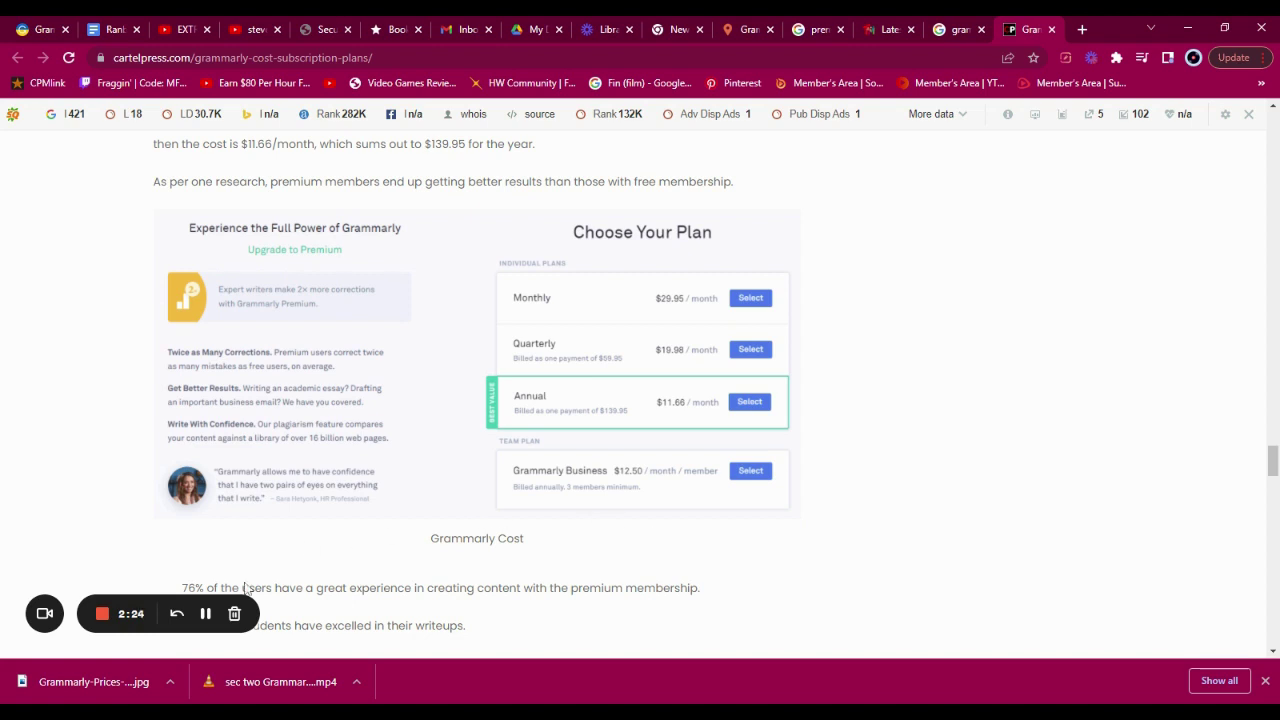
# - Return to Grammarly's Performance report and check the readability score of 78
pyautogui.click(205, 614)
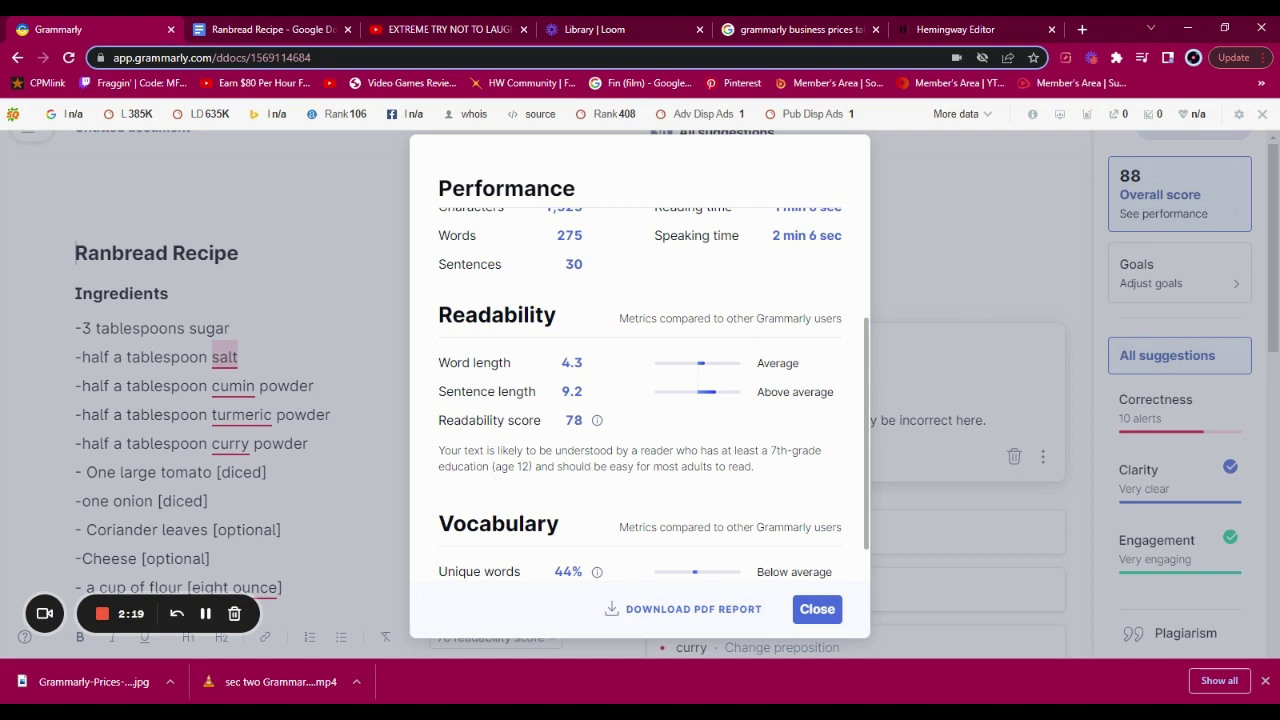
pyautogui.moveTo(590, 437)
# - Switch to Hemingway Editor to view its sample text rated Grade 6
pyautogui.click(985, 24)
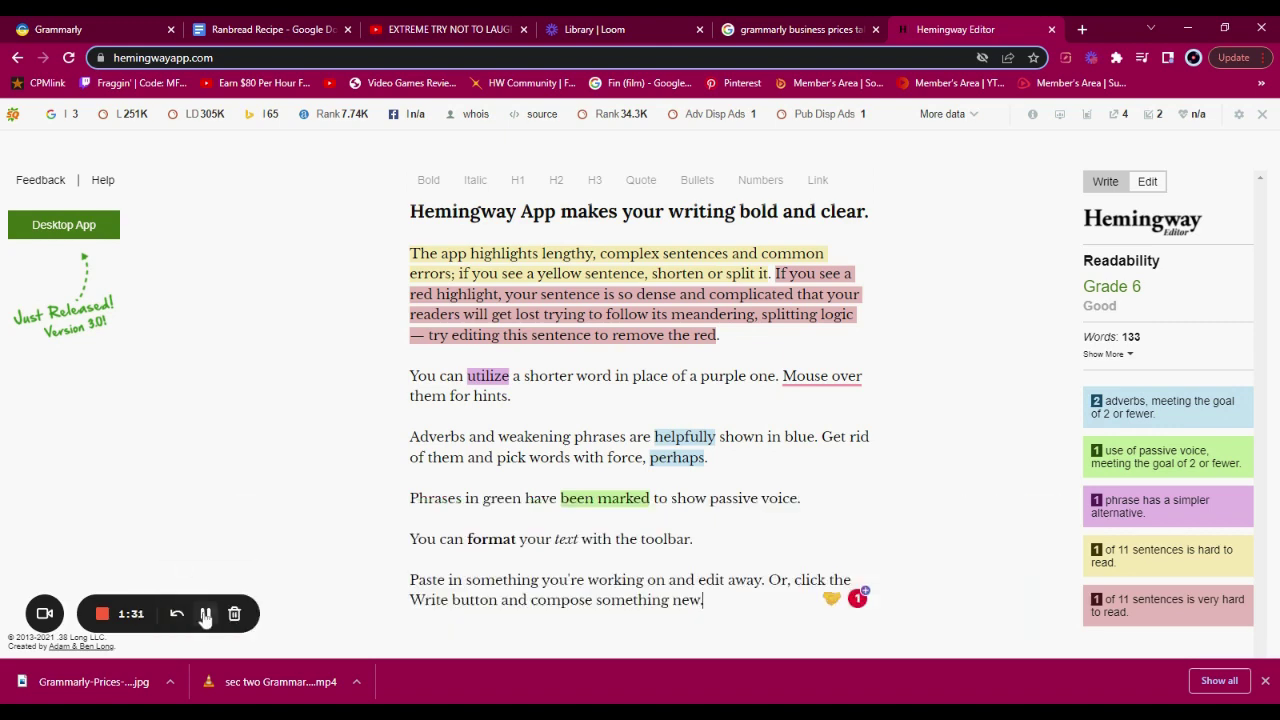
# - Check Grammarly's 100% original verdict for the Hemingway sample, then bring up 1text.com's results
pyautogui.click(205, 617)
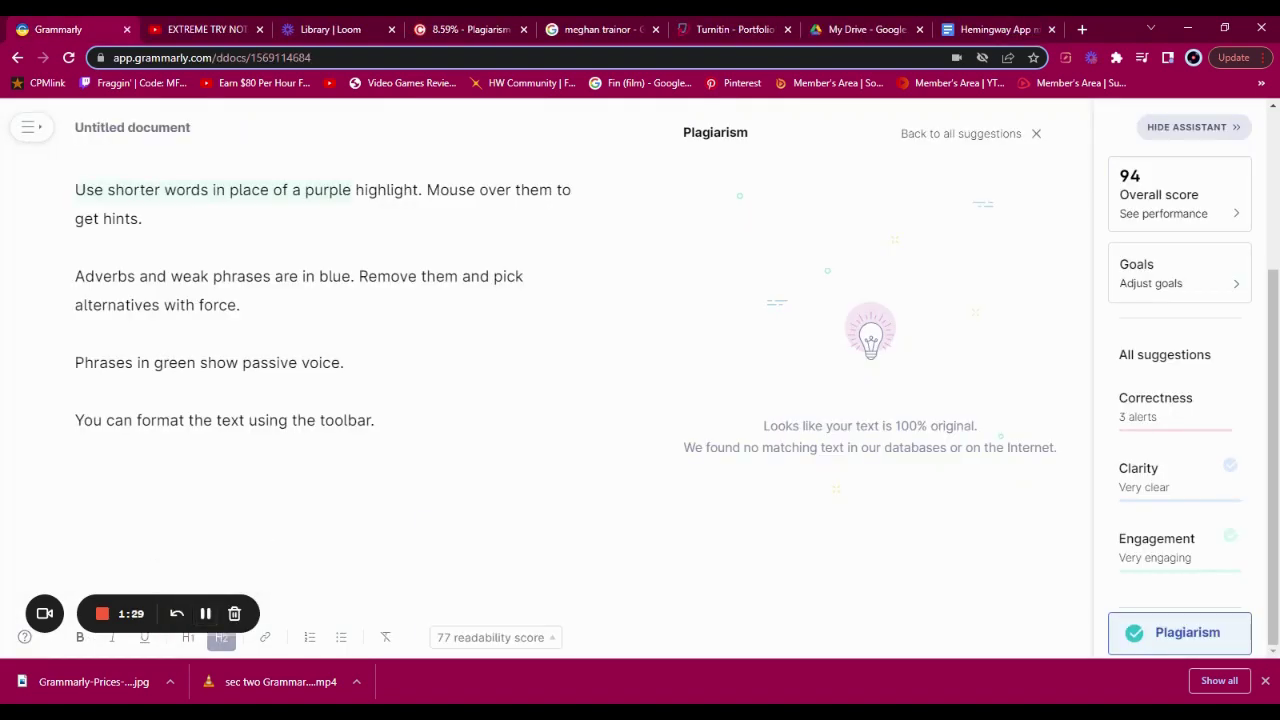
pyautogui.scroll(5, 340, 380)
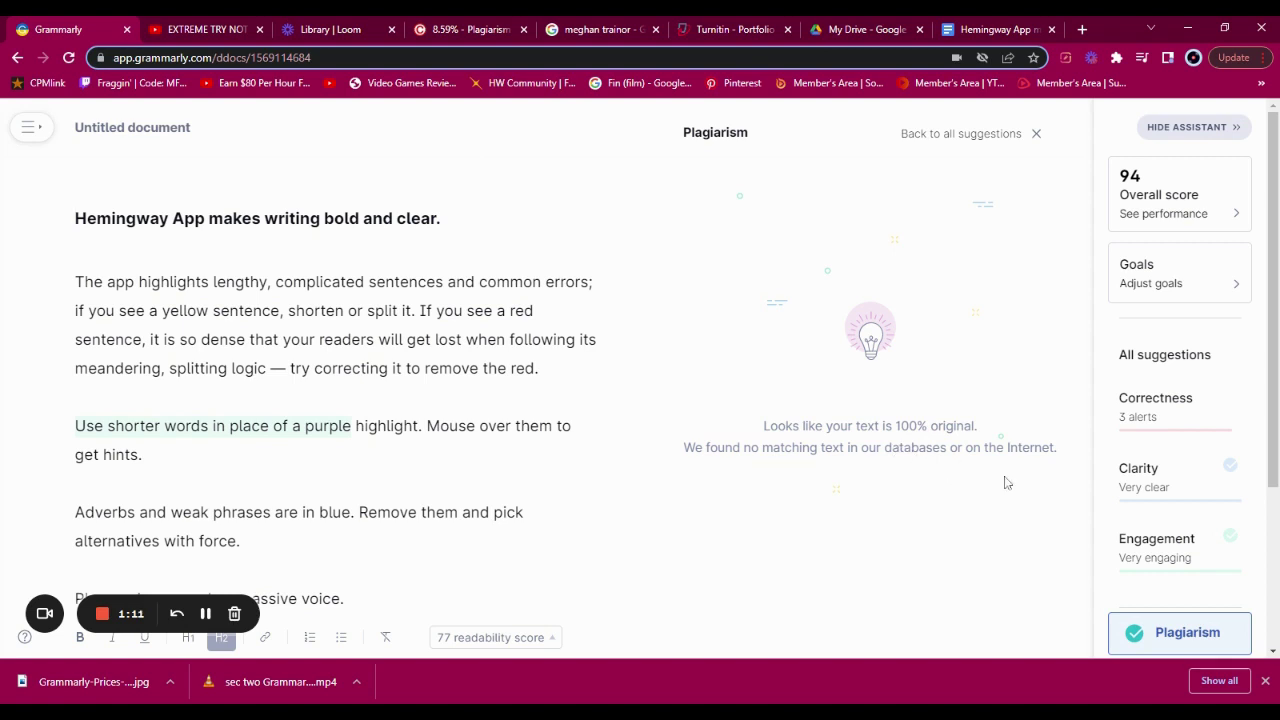
pyautogui.click(483, 22)
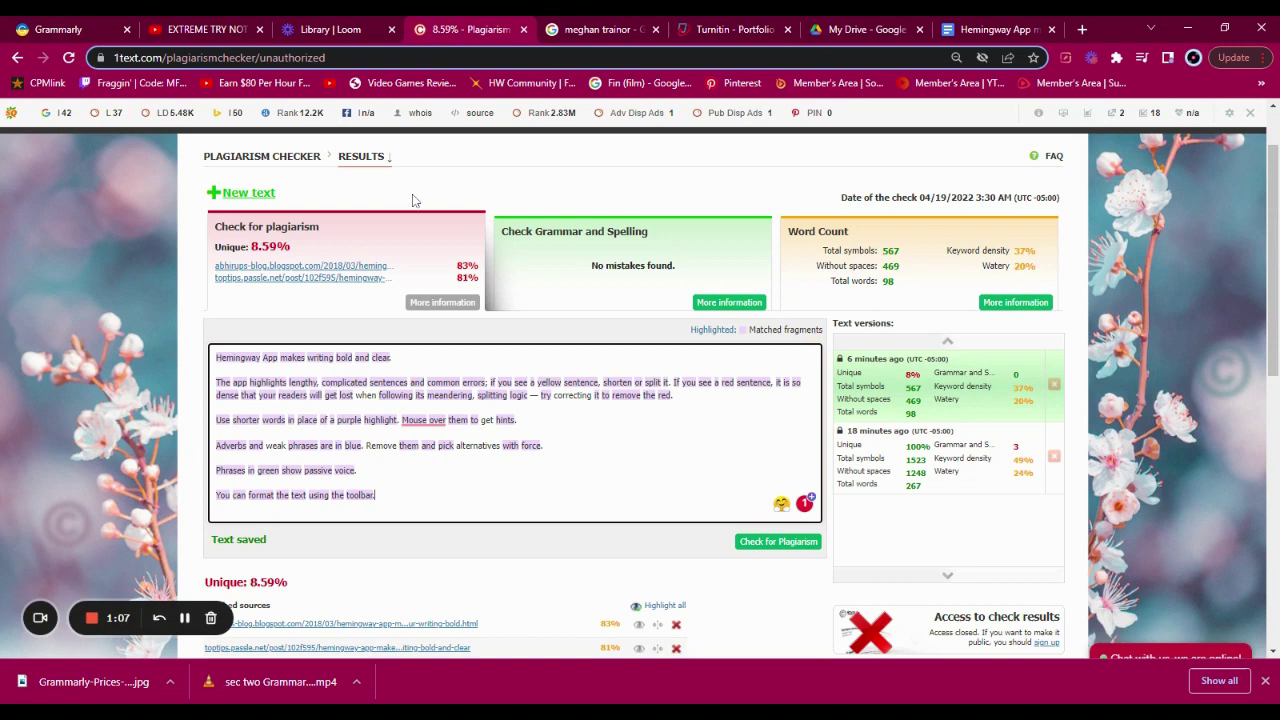
# - Review 1text.com's 8.59% uniqueness result and matched sources, then bring up the Turnitin portfolio
pyautogui.scroll(1, 414, 200)
pyautogui.scroll(-2, 414, 200)
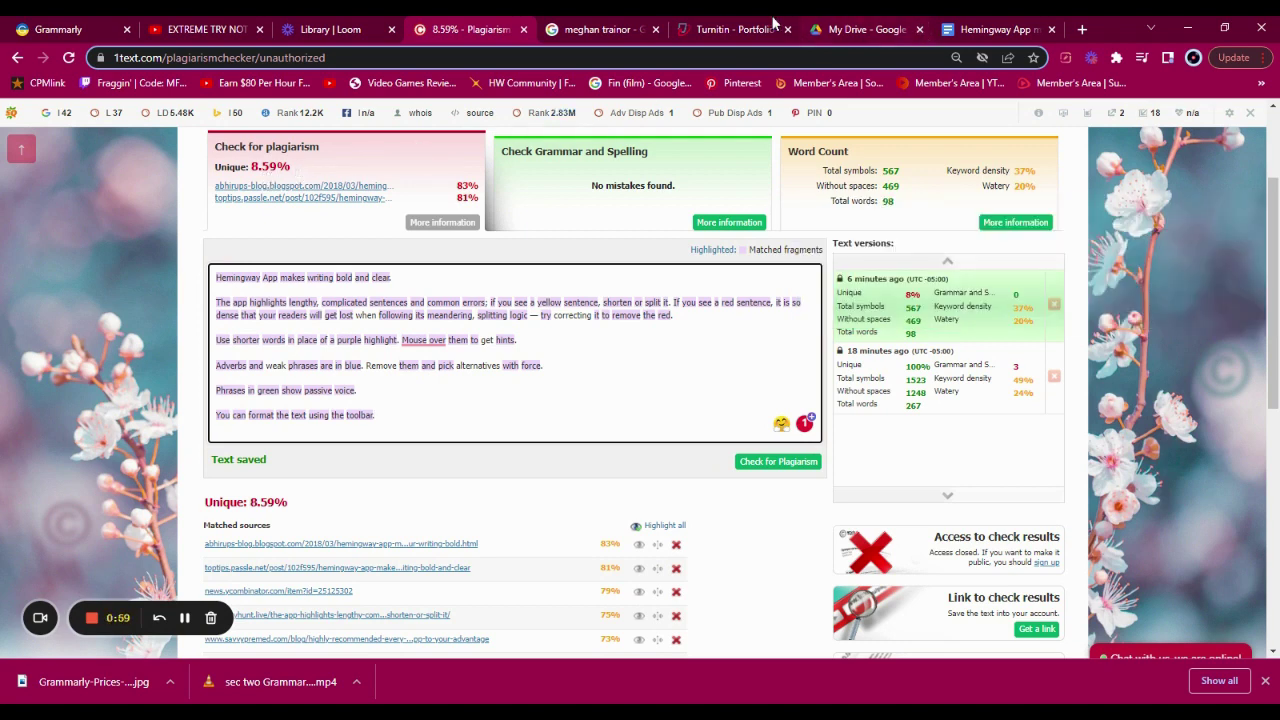
pyautogui.click(724, 26)
# - Scroll the Turnitin portfolio to compare similarity scores of 0%, 1%, 0% and 85%
pyautogui.scroll(-1, 433, 283)
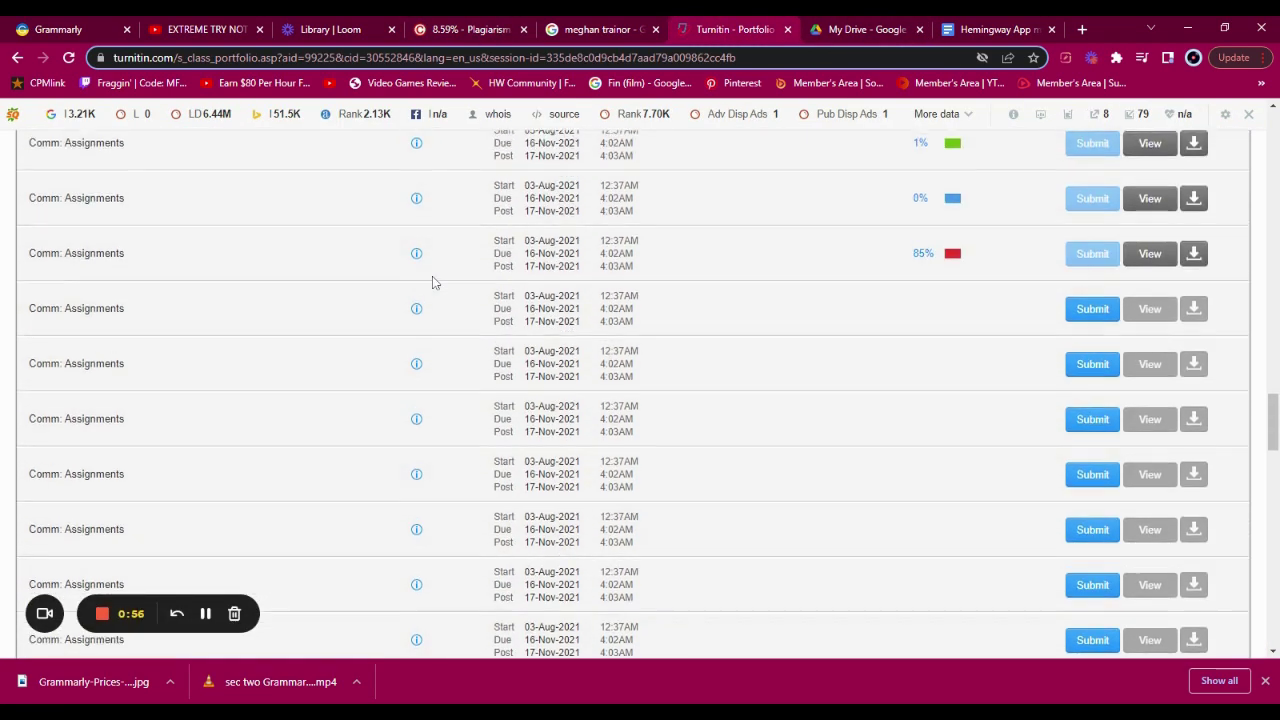
pyautogui.scroll(1, 431, 280)
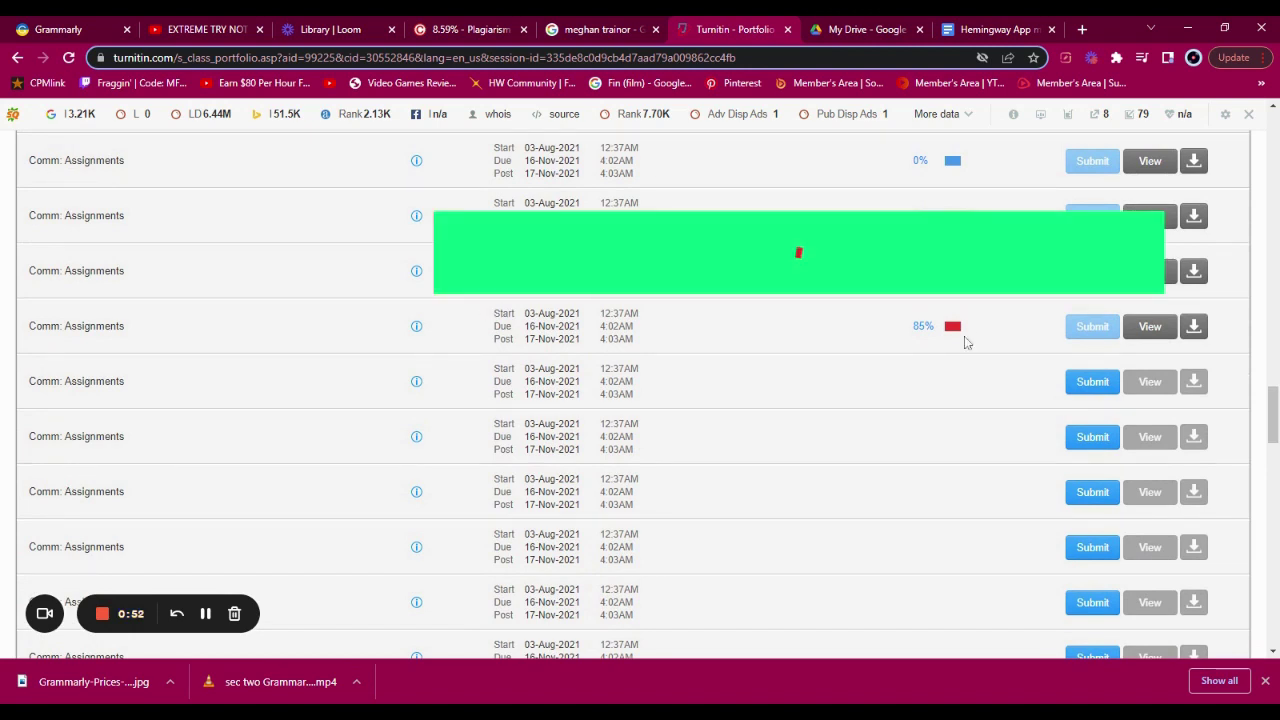